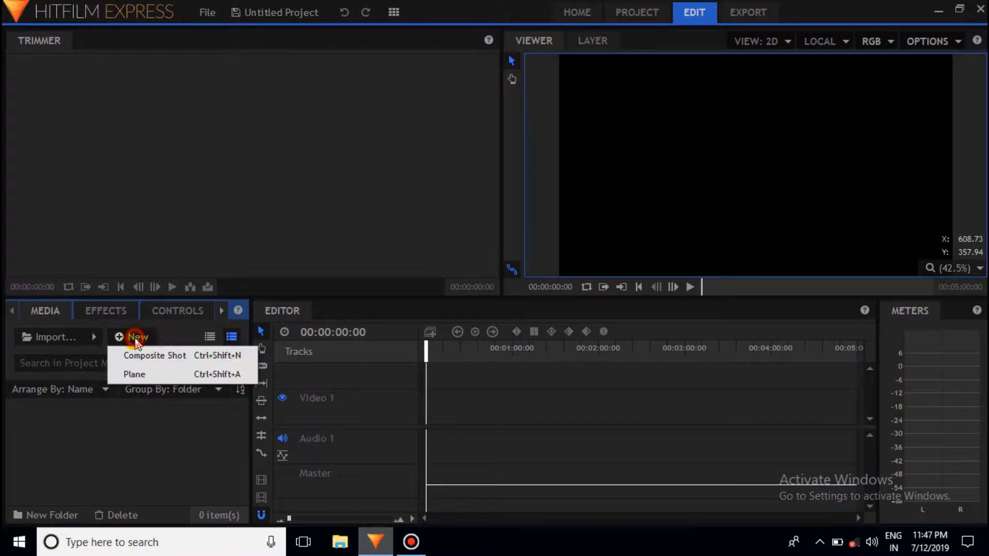
Step: Create a composite shot with the 720p HD @ 25 fps template and a duration of 6 seconds
left_click(139, 354)
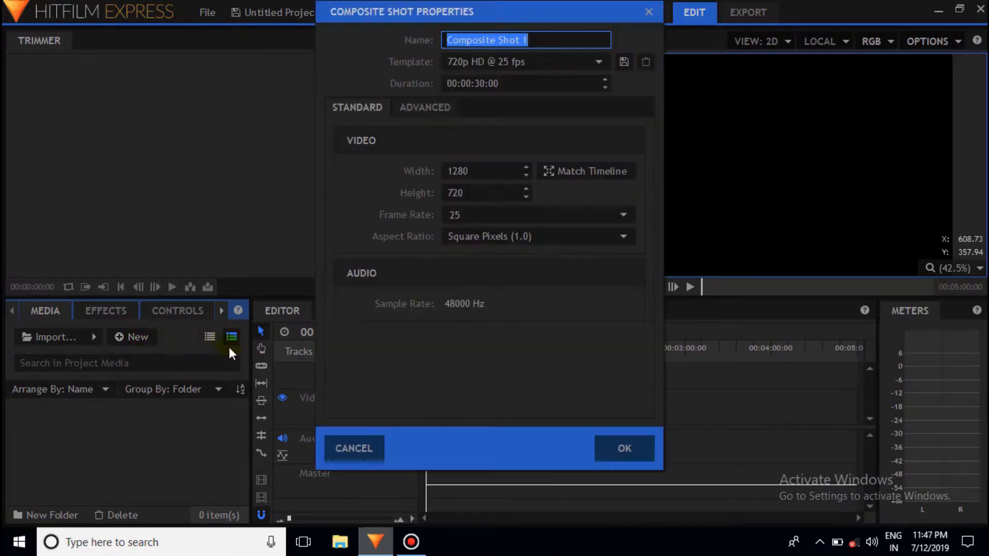
left_click(481, 84)
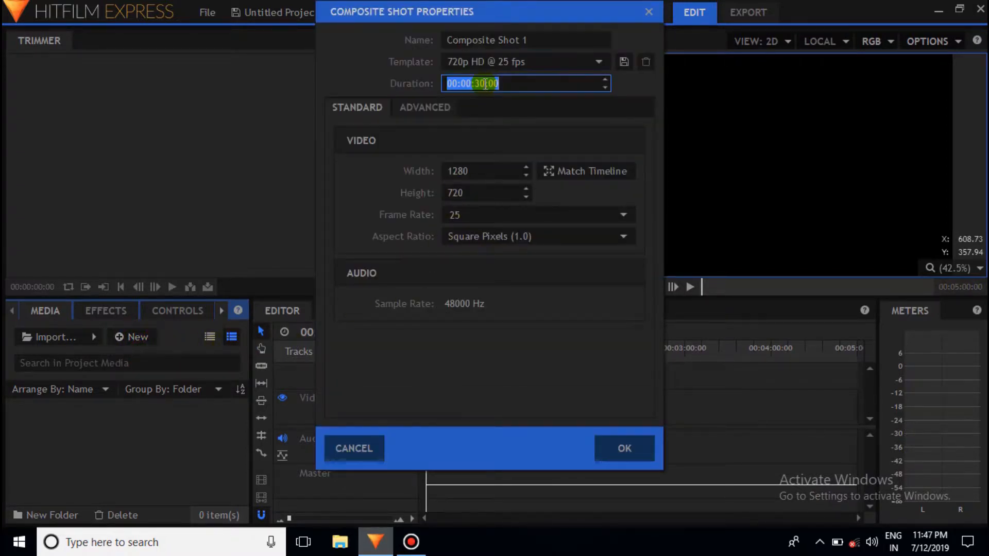
left_click(470, 83)
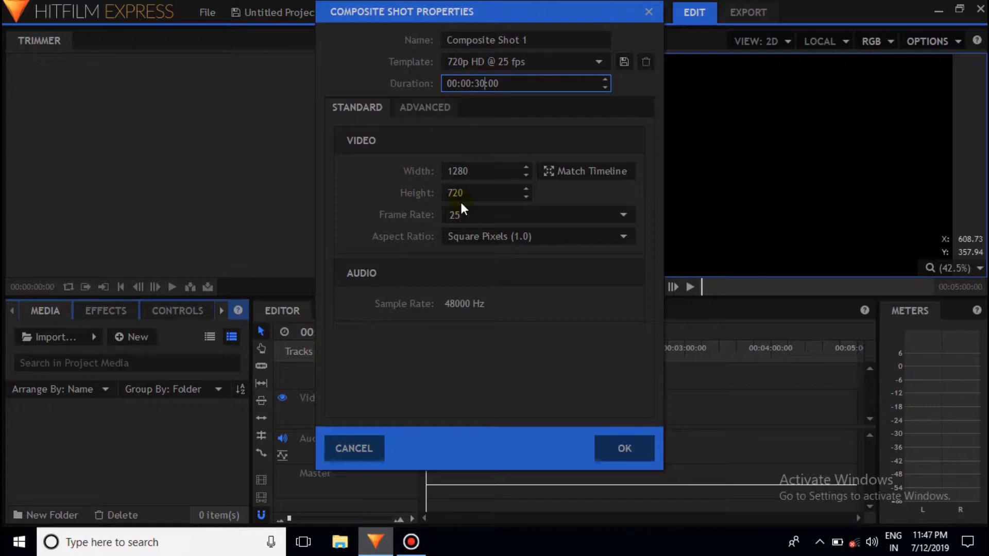
key("BackSpace")
key("BackSpace")
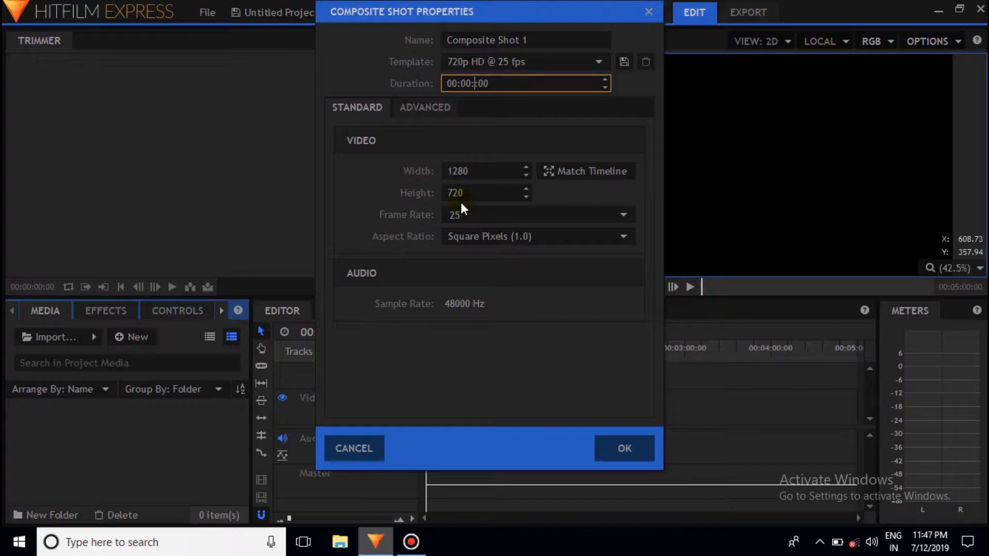
type("6")
left_click(617, 451)
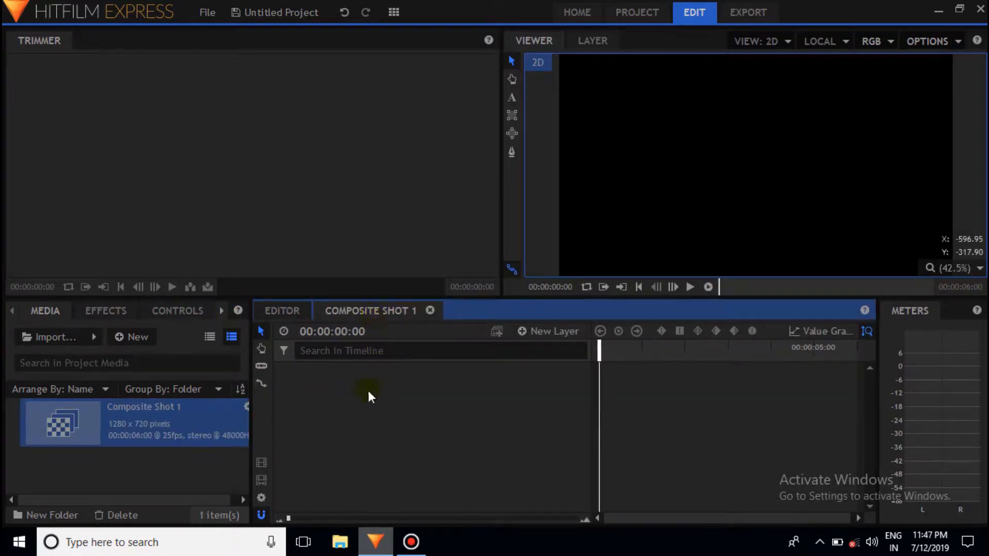
Step: Add a text layer to the composite shot with a text box width of 1000
left_click(528, 333)
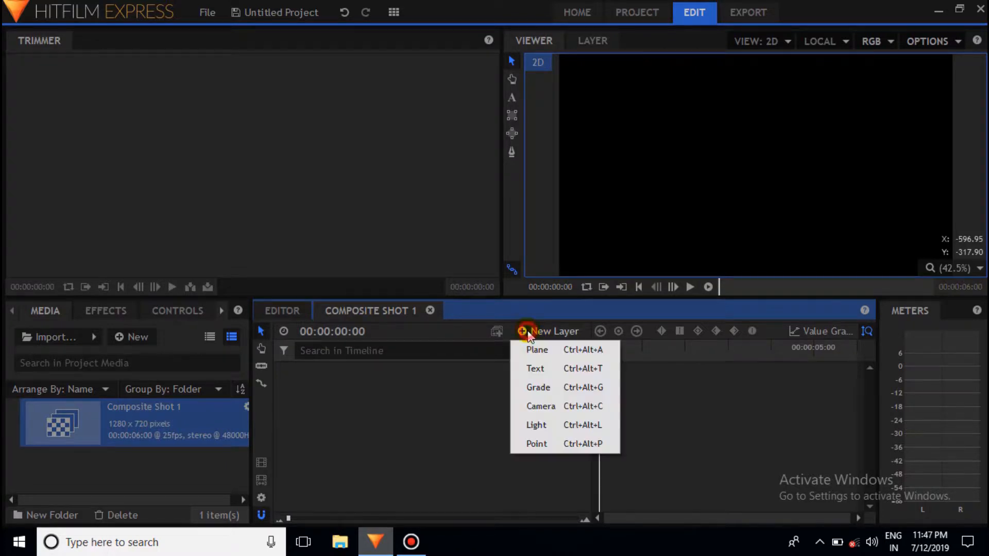
left_click(536, 369)
left_click(484, 226)
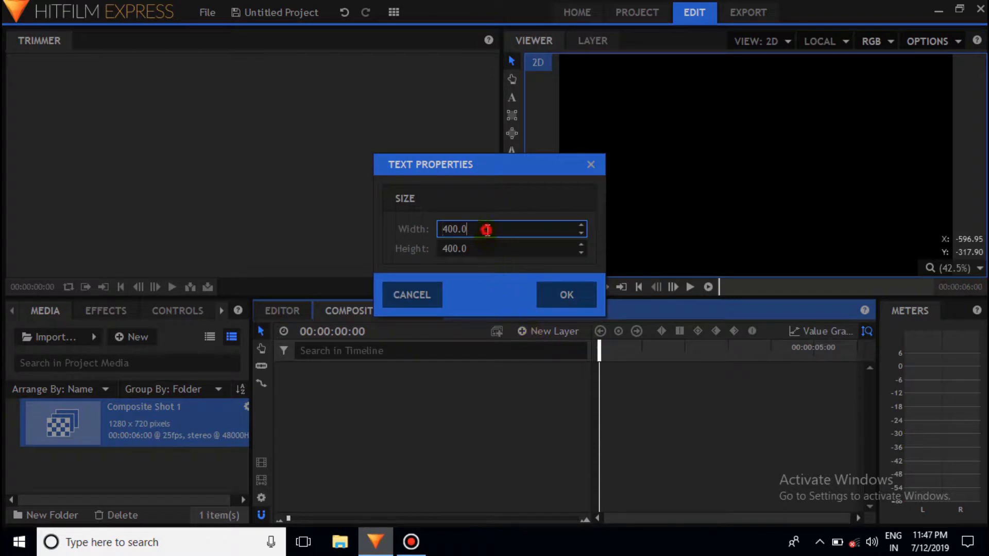
key("BackSpace")
key("BackSpace")
key("BackSpace")
key("BackSpace")
key("BackSpace")
type("1000")
left_click(560, 295)
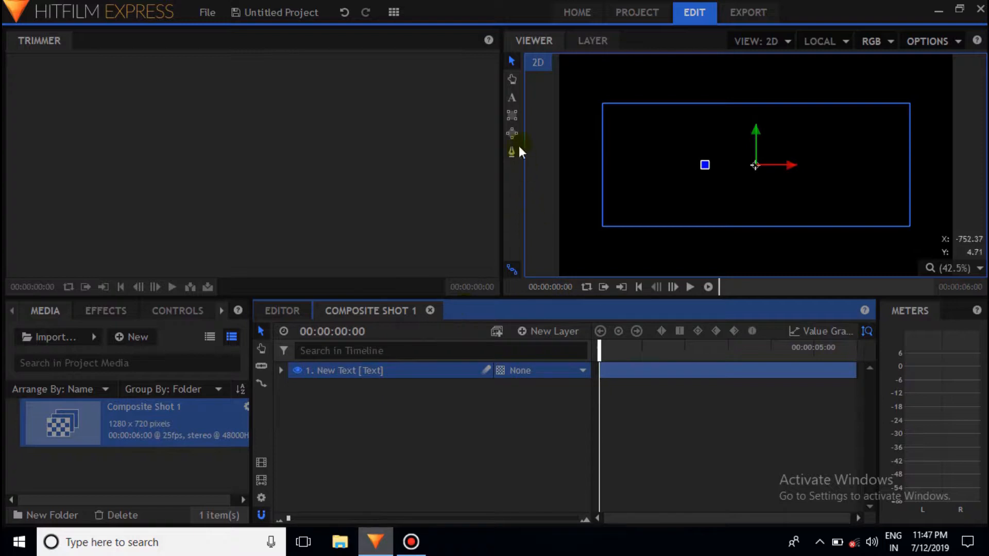
Step: Enter the person's first name in capital letters inside the text box with the Text tool
left_click(513, 99)
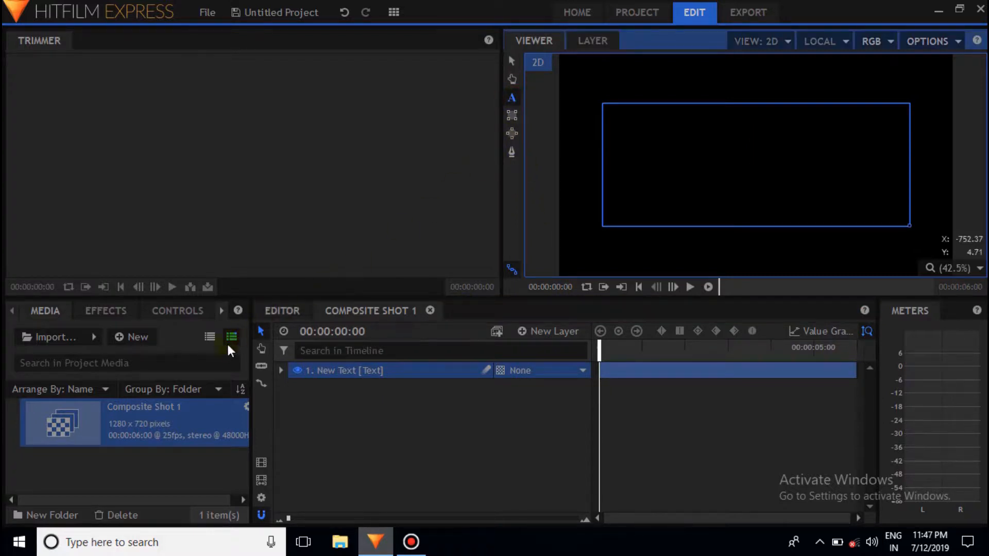
left_click(641, 156)
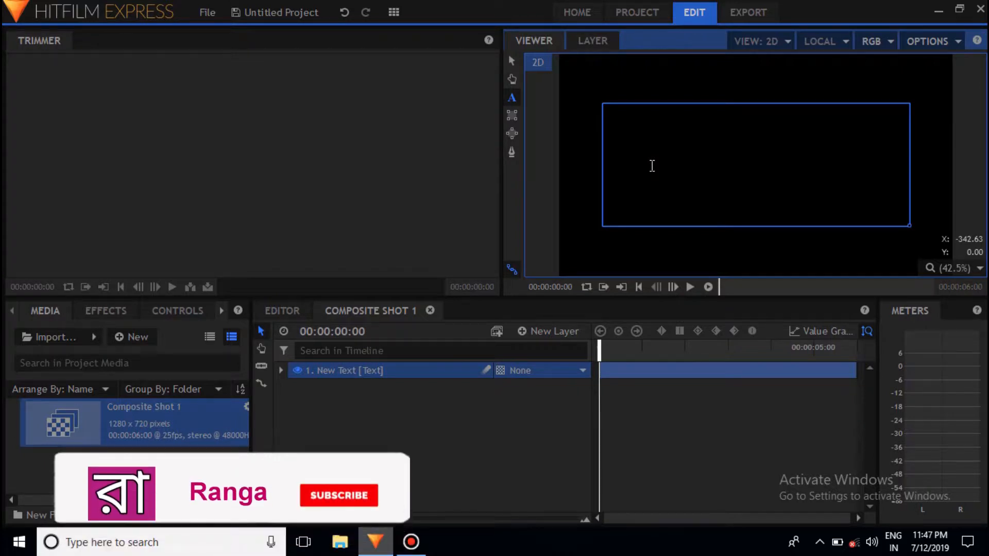
type("SUMAN")
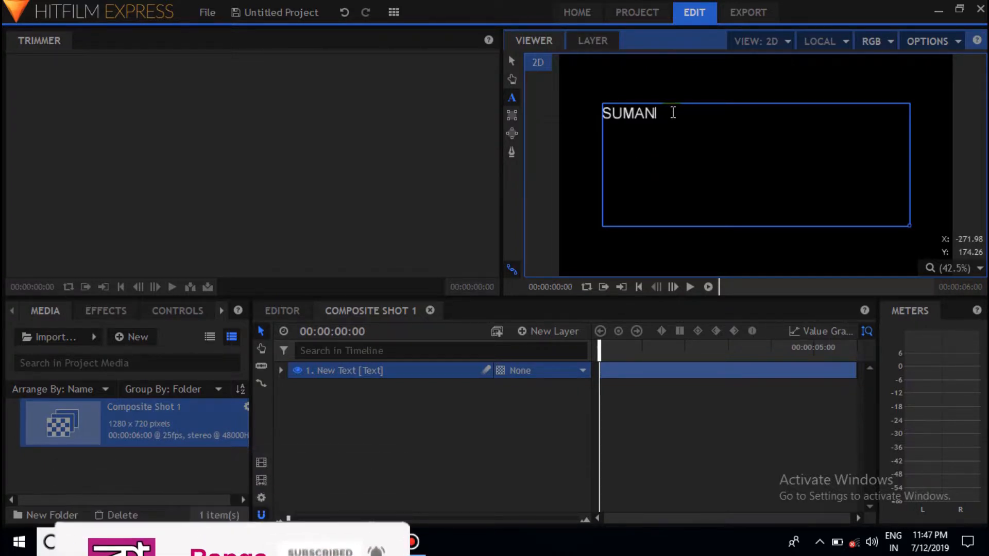
Step: Format the entered text in Montserrat Extra Bold at size 127 with a letter spacing of 25
left_click_drag(672, 112, 601, 110)
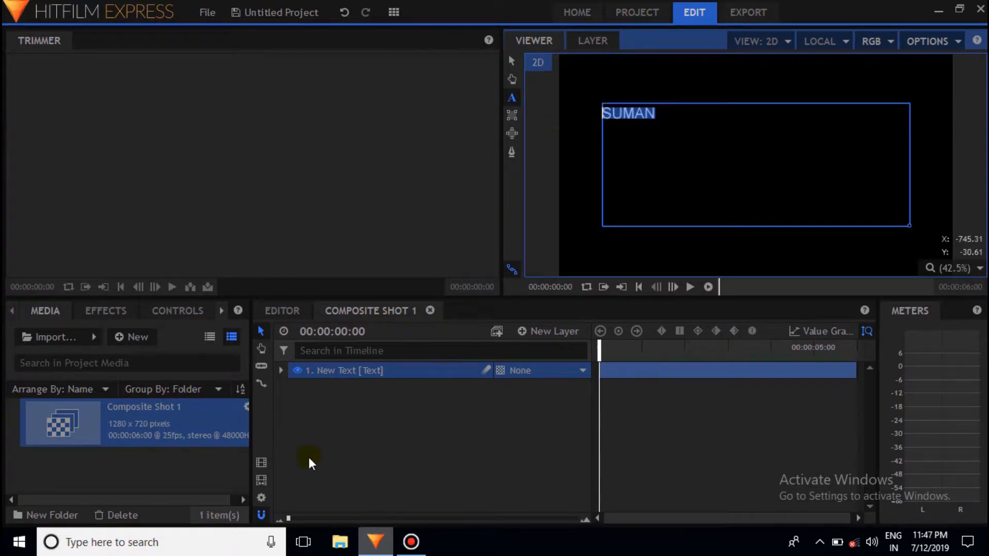
left_click(220, 311)
left_click(219, 310)
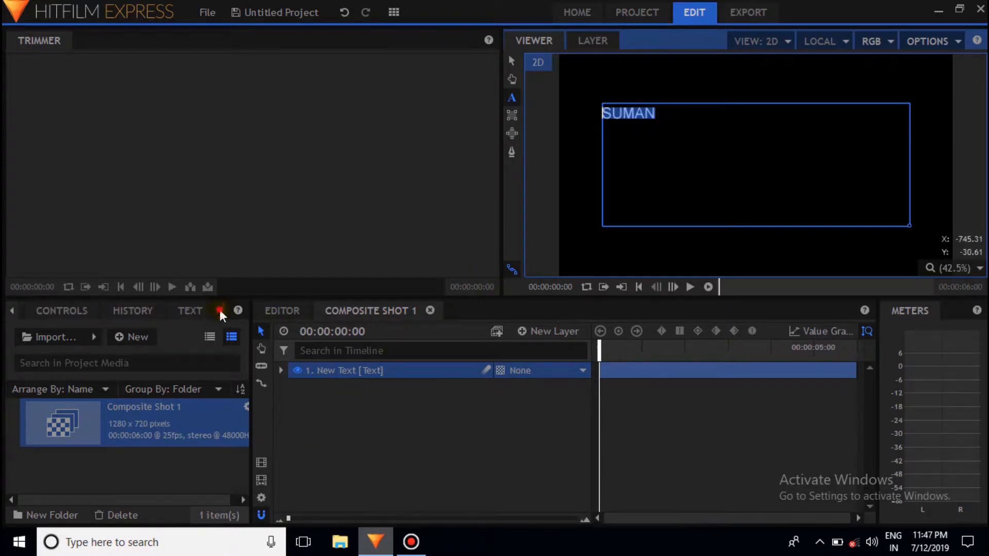
left_click(194, 309)
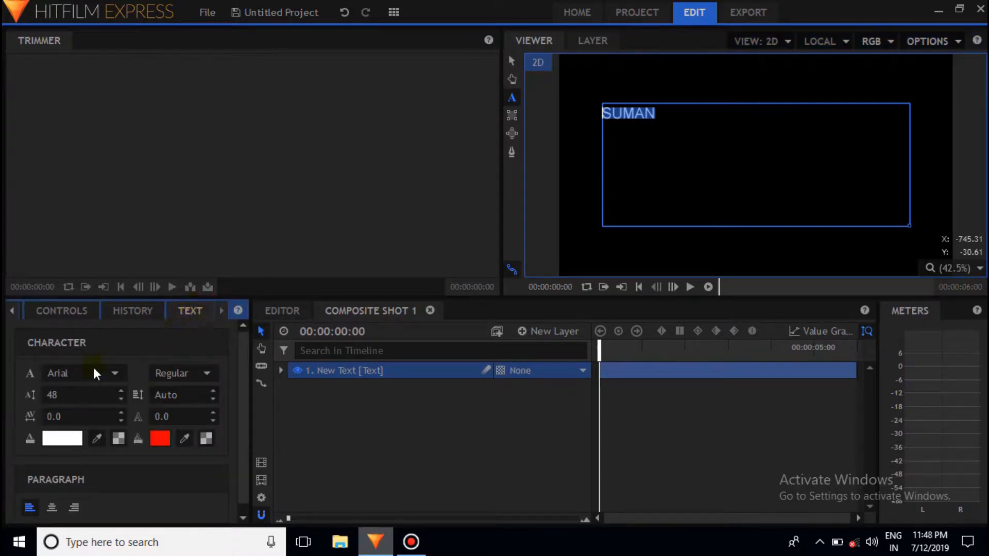
left_click(86, 373)
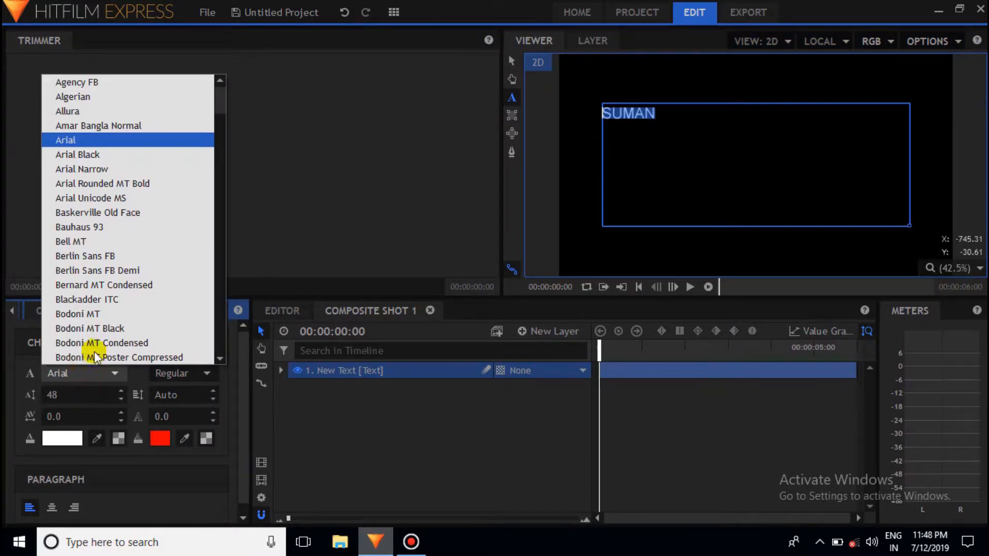
scroll(93, 346, "down", 1)
scroll(135, 291, "down", 20)
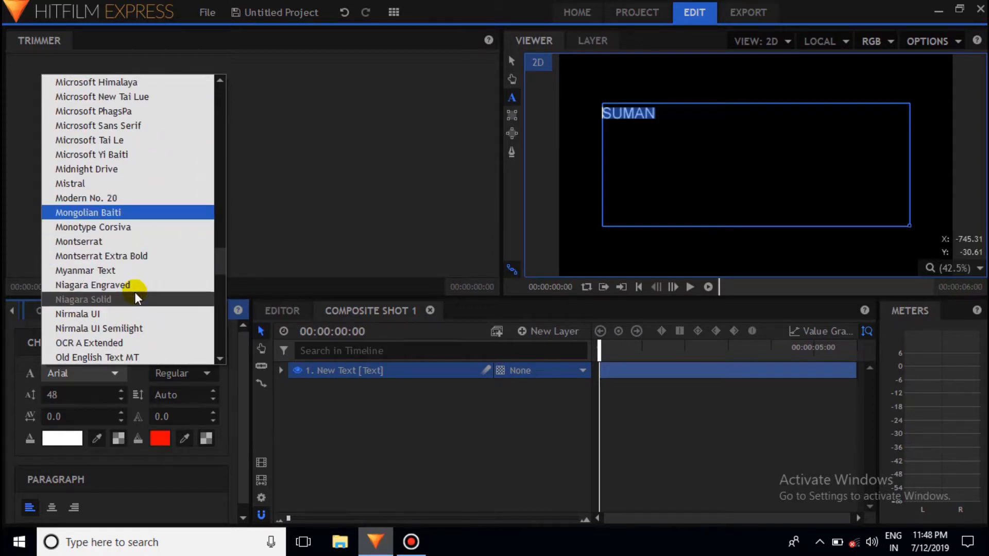
left_click(140, 256)
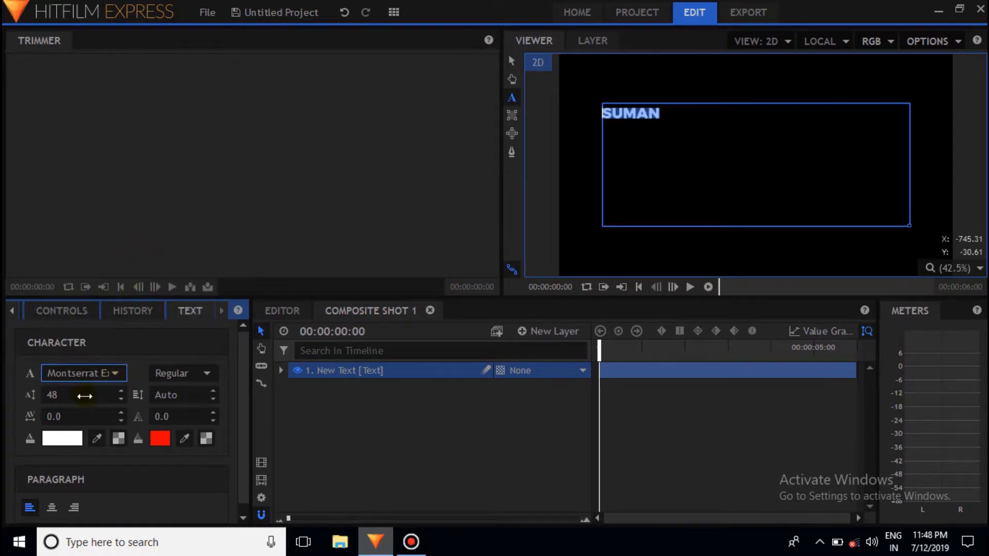
left_click_drag(84, 396, 125, 396)
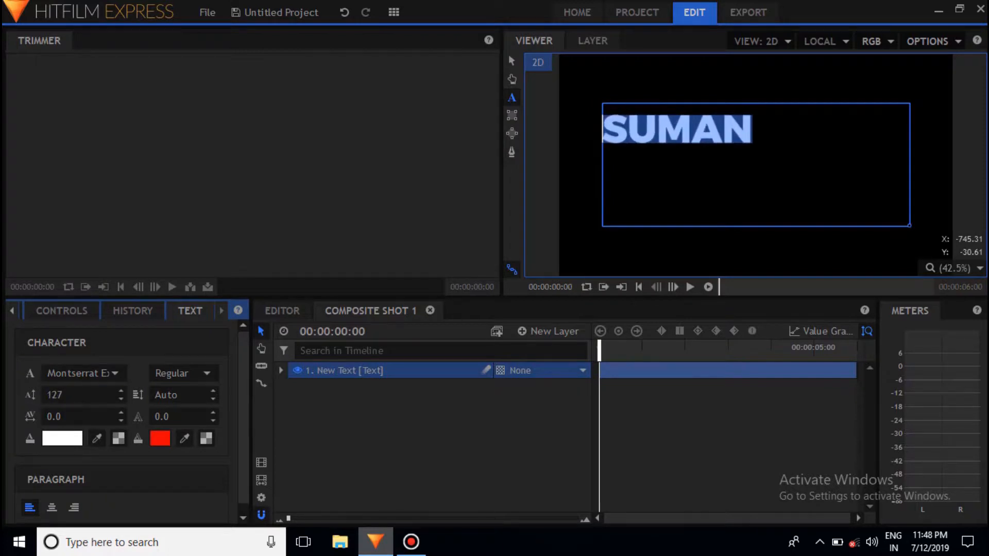
left_click_drag(73, 420, 90, 416)
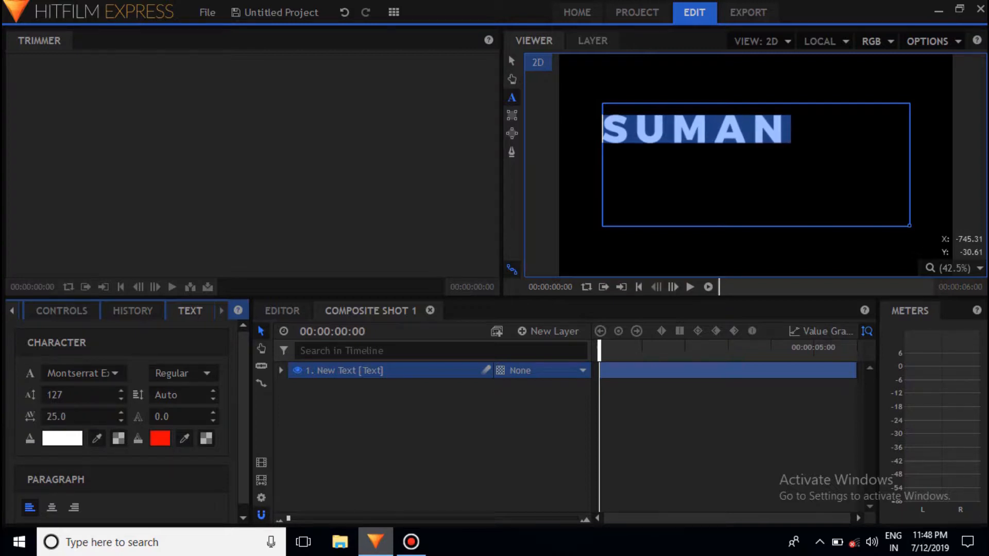
Step: Set the text fill colour to grey #8d8d8d and centre-align the text in its box
left_click(73, 441)
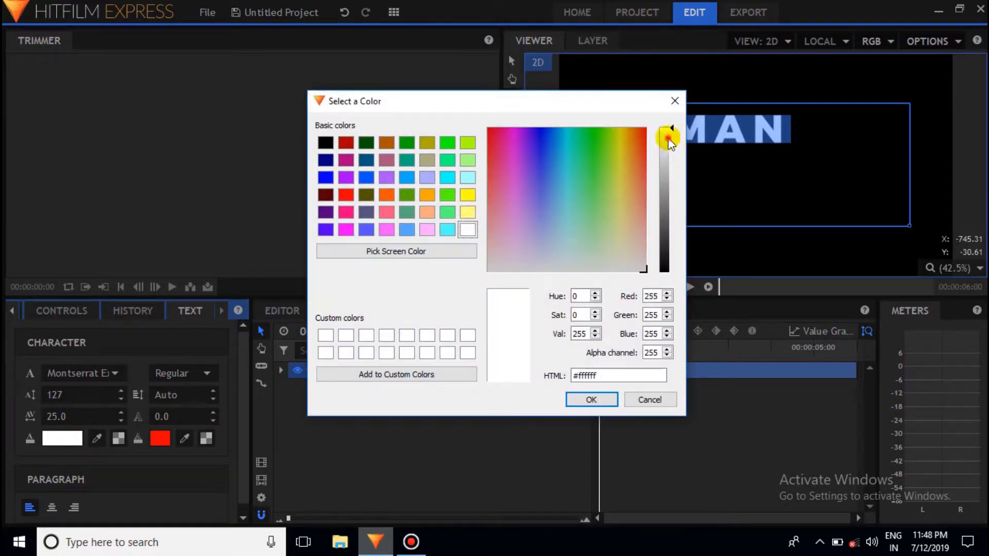
left_click_drag(666, 137, 663, 196)
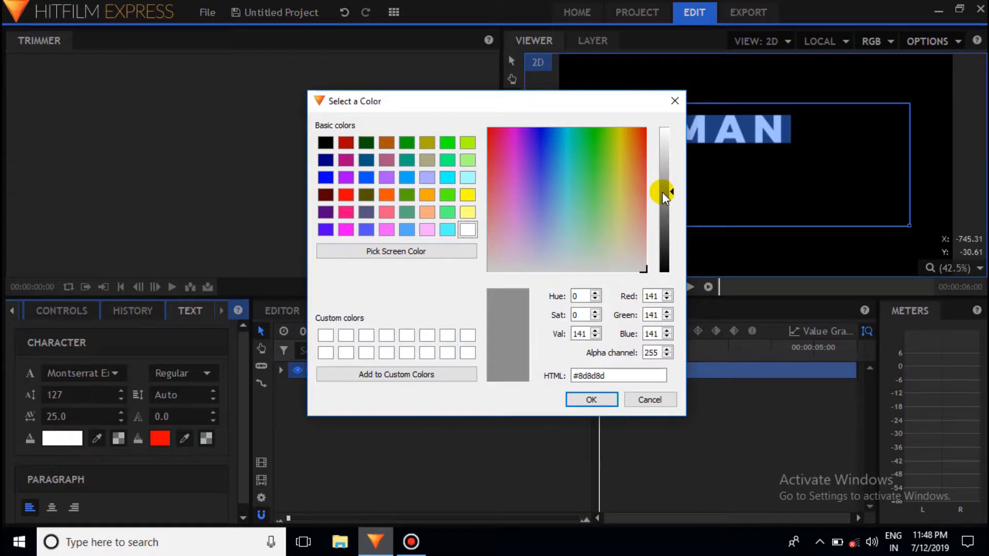
left_click(592, 401)
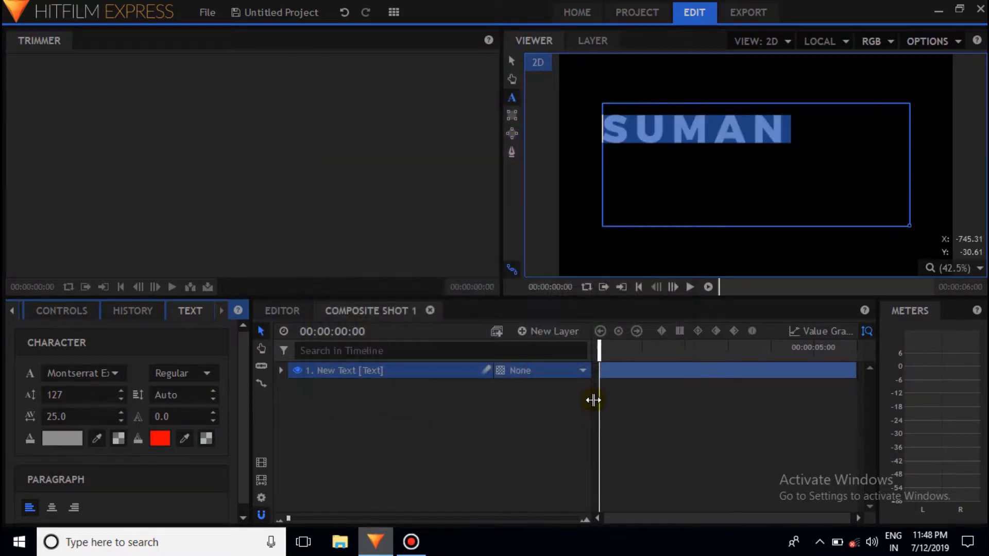
left_click(55, 508)
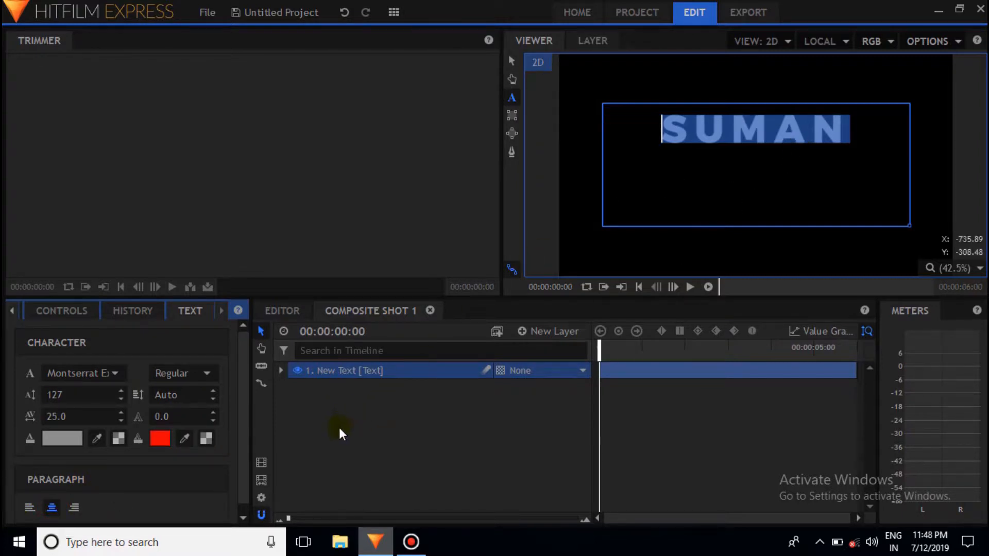
left_click(512, 59)
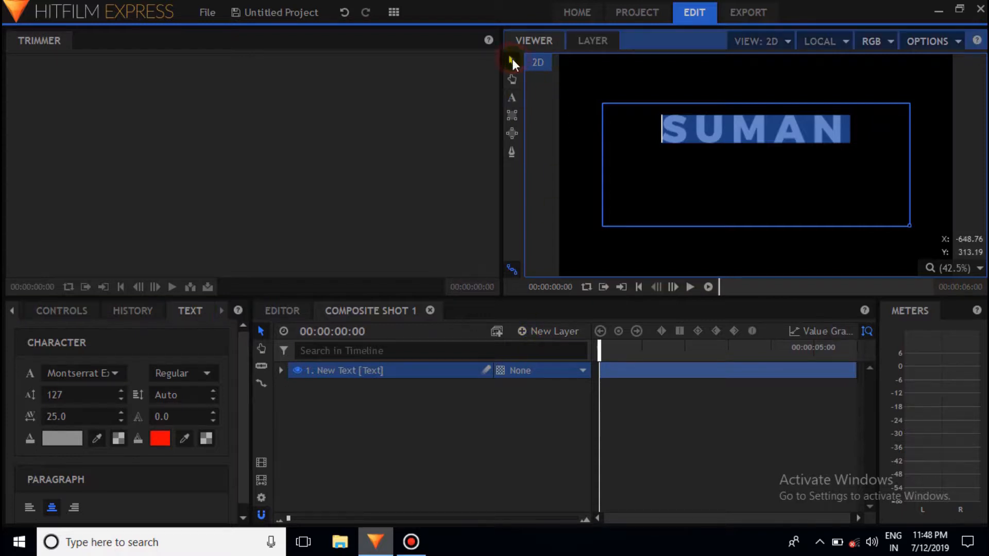
Step: Add a plane layer 400 wide and 6 high as a thin line below the text
left_click(521, 332)
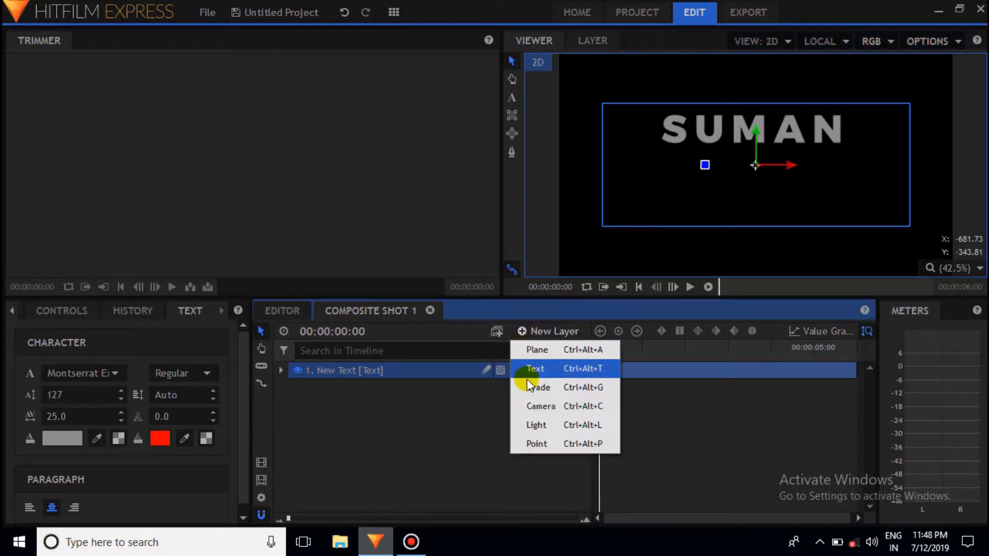
left_click(536, 355)
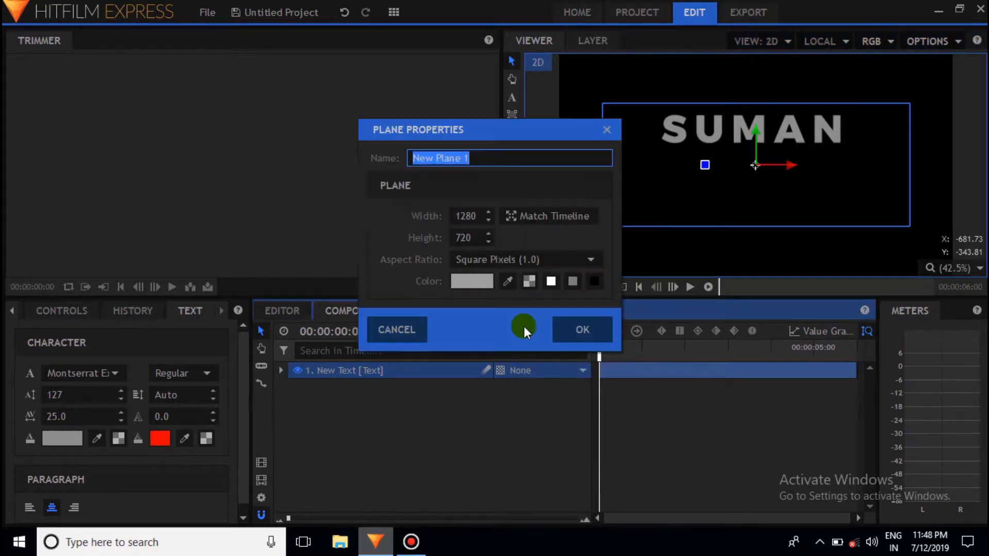
left_click(479, 216)
key("BackSpace")
key("BackSpace")
key("BackSpace")
key("BackSpace")
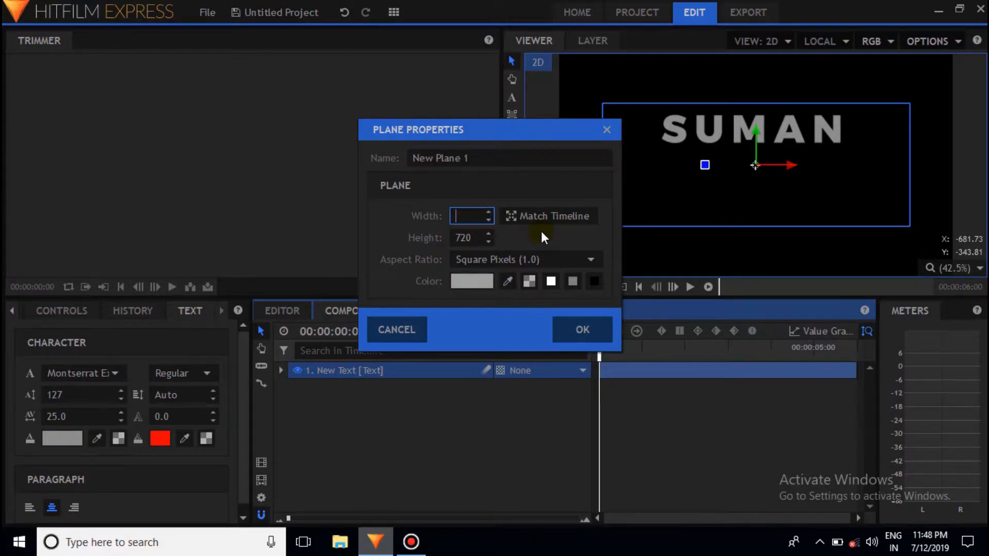
type("400")
left_click(474, 235)
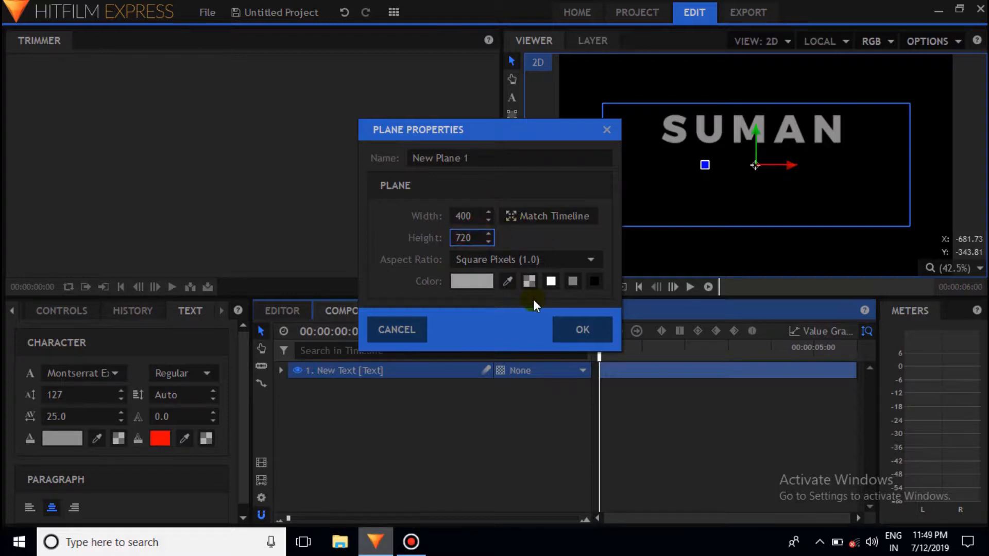
key("BackSpace")
key("BackSpace")
key("BackSpace")
type("6")
left_click(583, 331)
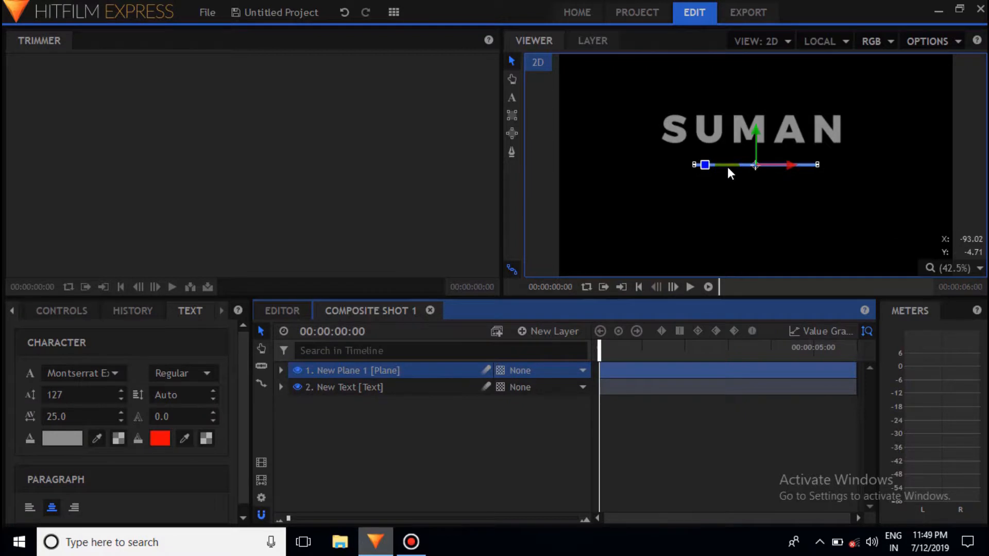
Step: Set the plane's width to 600 so the line spans the text
right_click(428, 371)
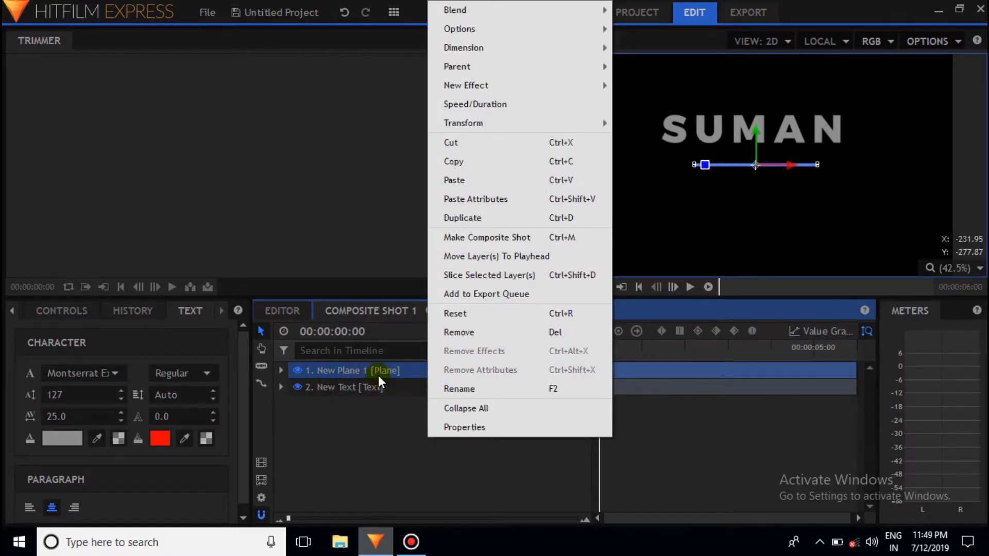
left_click(464, 427)
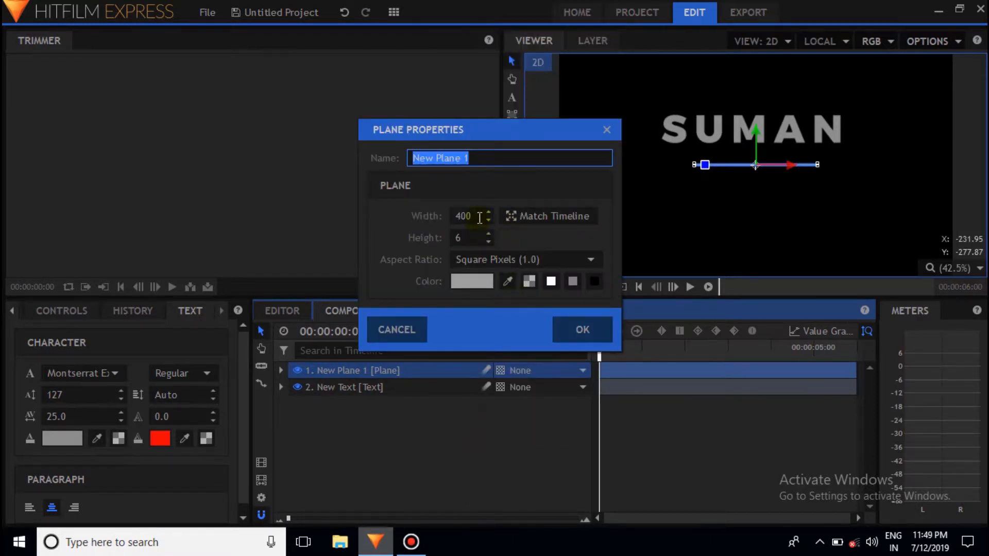
left_click(476, 216)
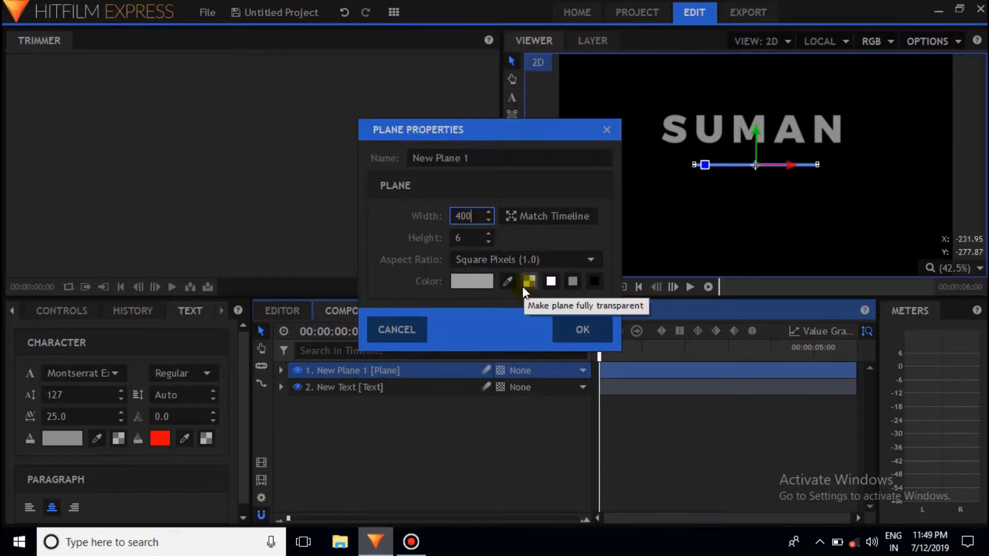
key("BackSpace")
key("BackSpace")
key("BackSpace")
type("600")
left_click(579, 338)
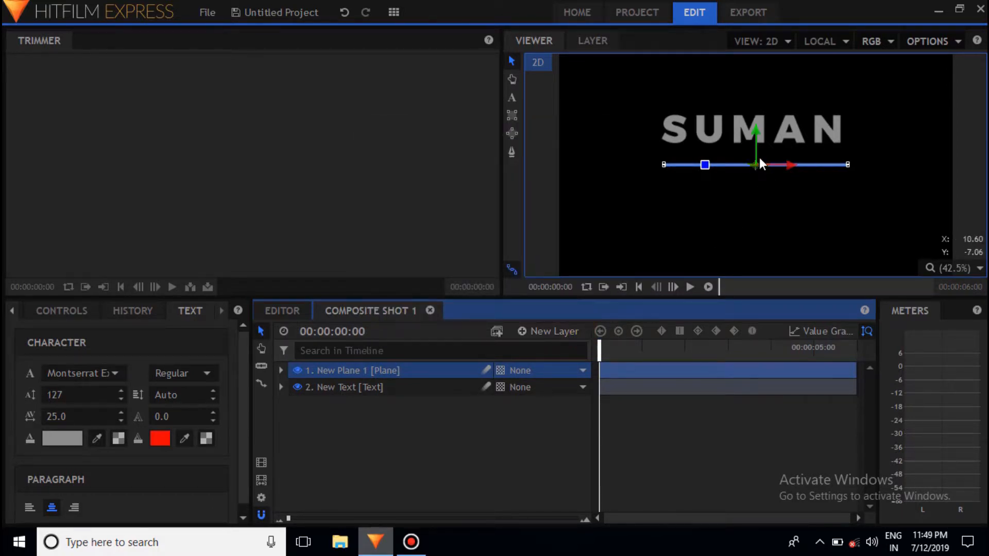
Step: Keyframe the text layer's vertical position at 309 at the start and -61 at 2 seconds so it drops onto the line
left_click(326, 393)
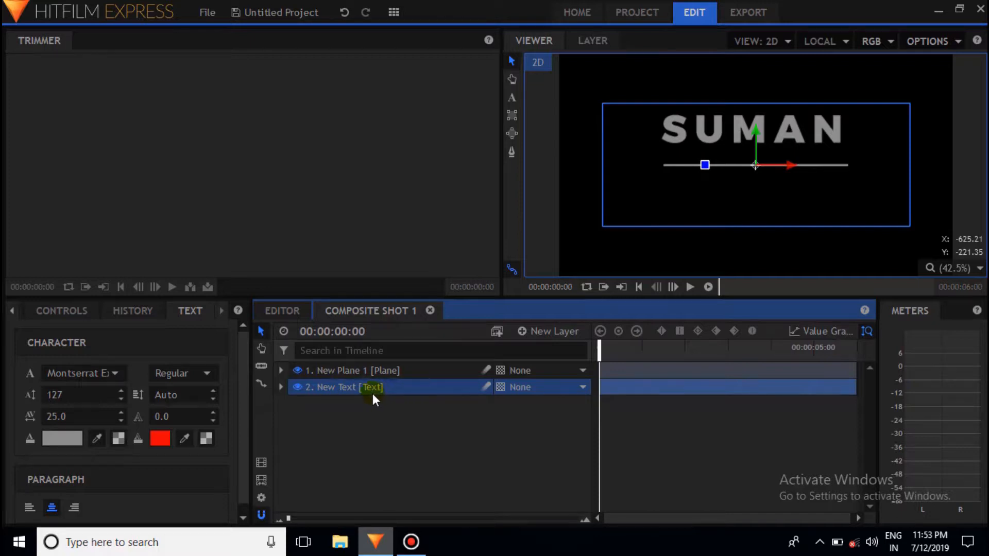
left_click(280, 386)
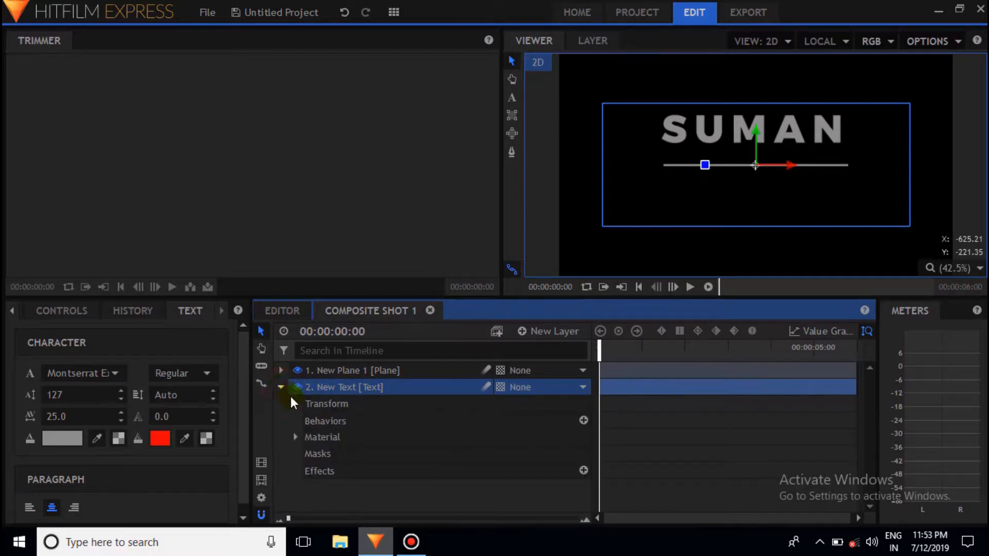
left_click(295, 404)
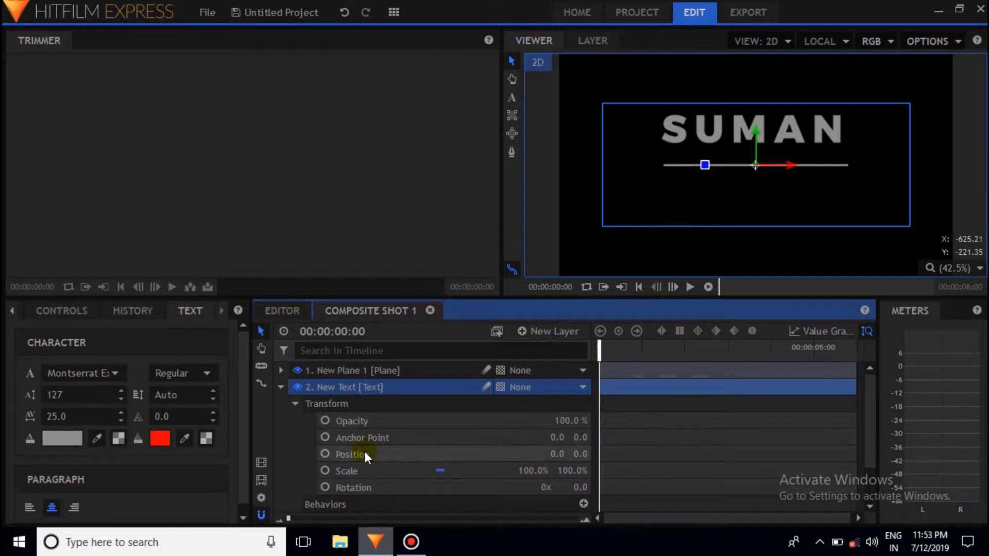
left_click_drag(581, 454, 735, 454)
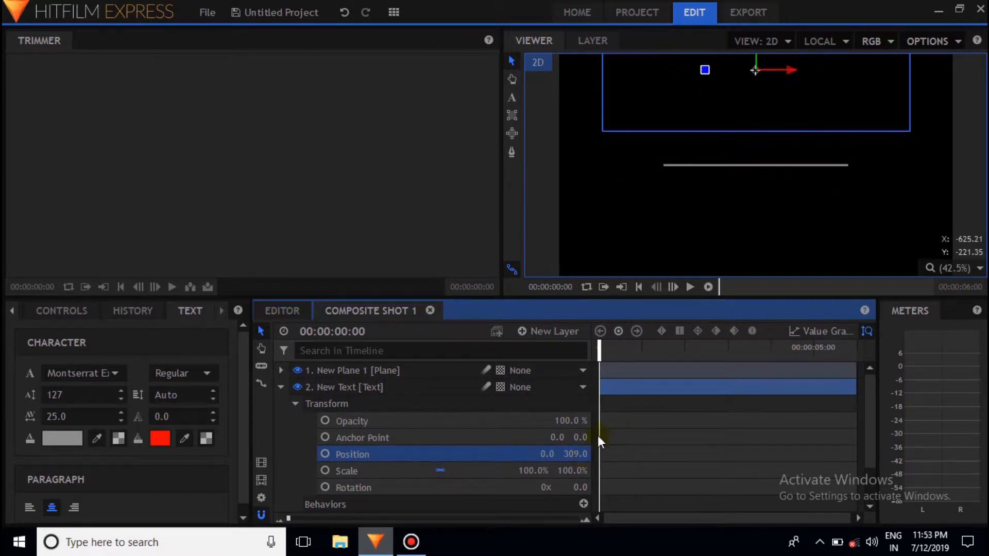
left_click(325, 454)
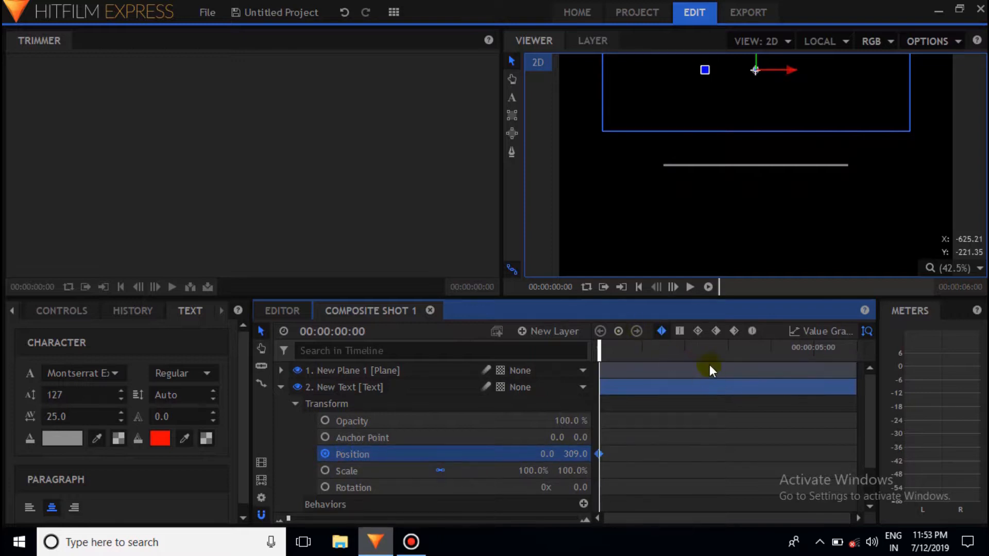
left_click(685, 345)
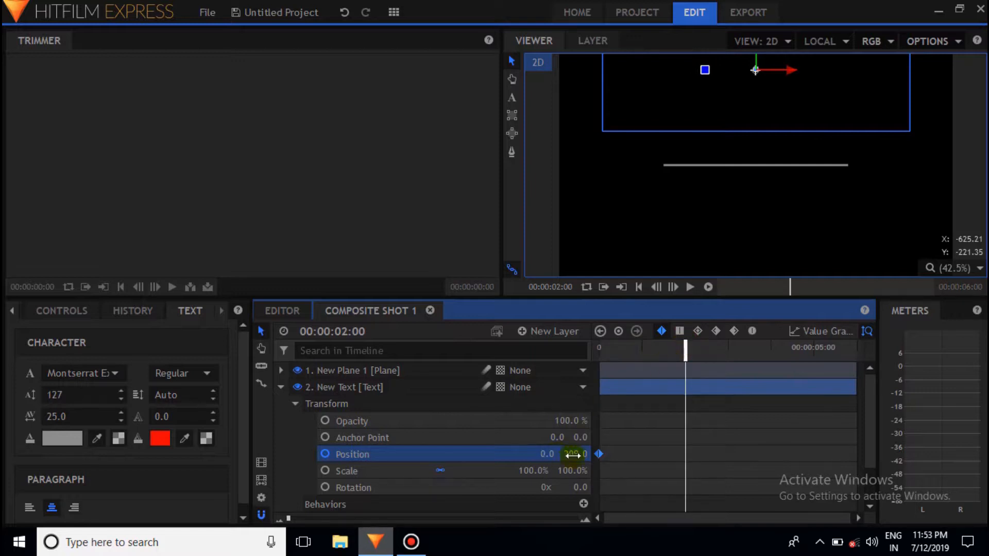
left_click_drag(573, 455, 535, 454)
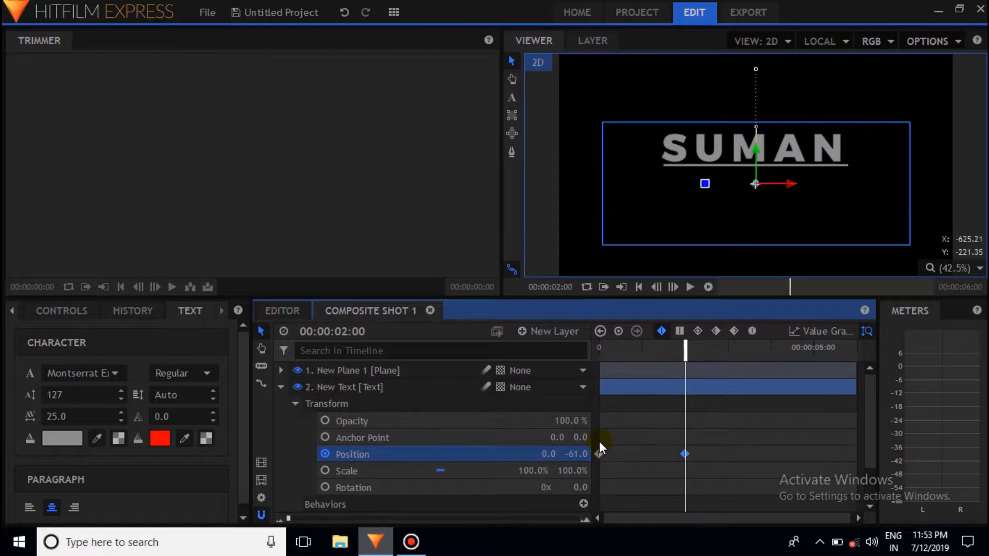
Step: Convert both Position keyframes to curves with handles and reshape the vertical-position value graph for a fast start and gradual ease-out
left_click_drag(598, 441, 692, 480)
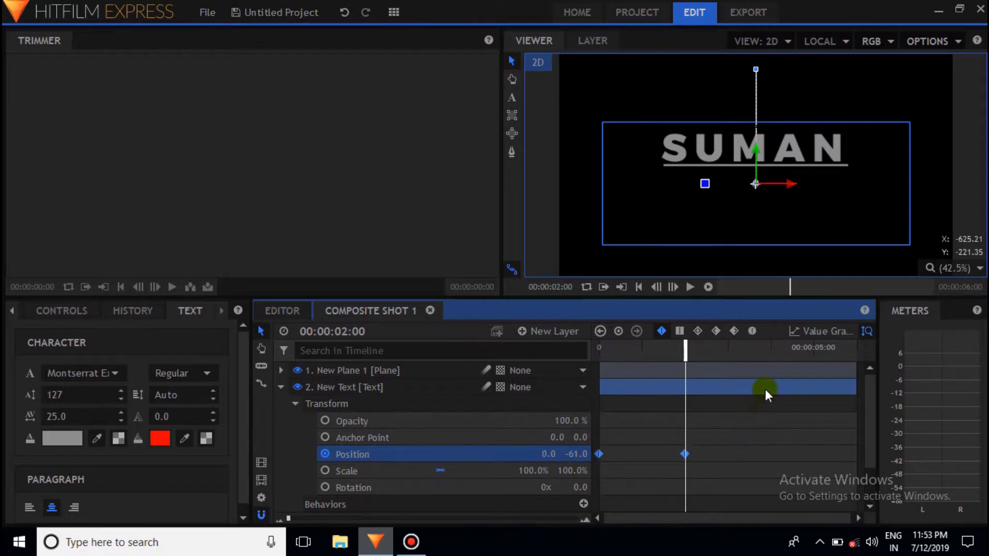
left_click(752, 331)
left_click(812, 332)
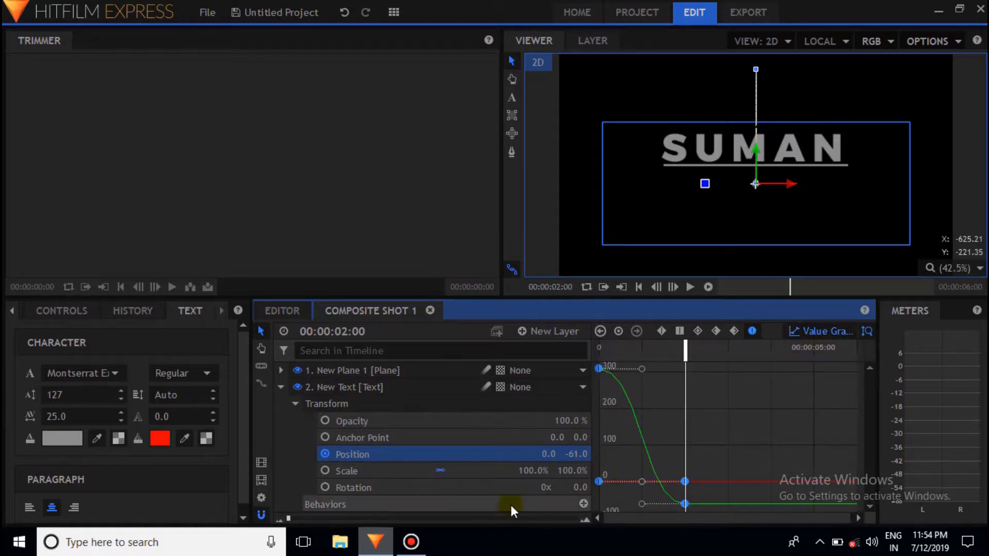
left_click(342, 518)
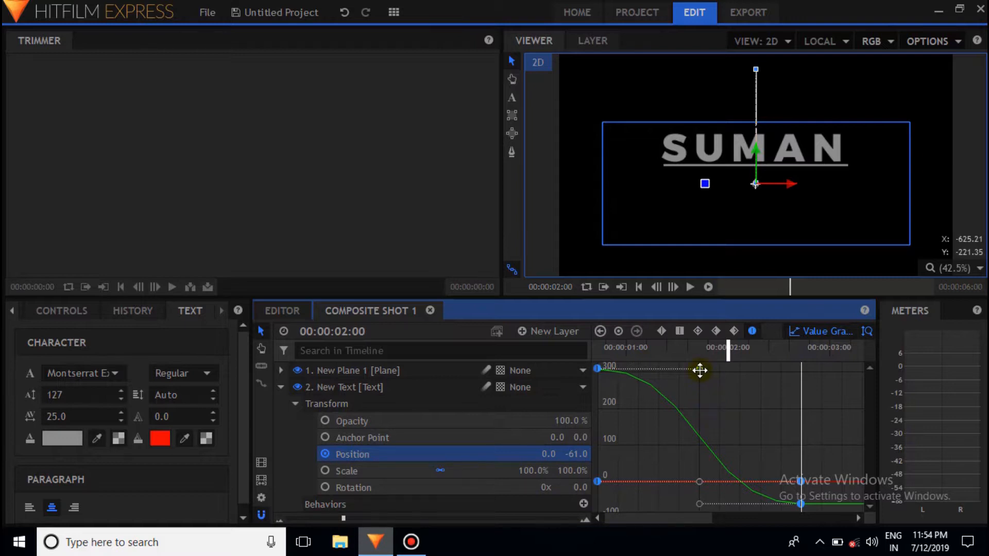
left_click_drag(699, 371, 597, 413)
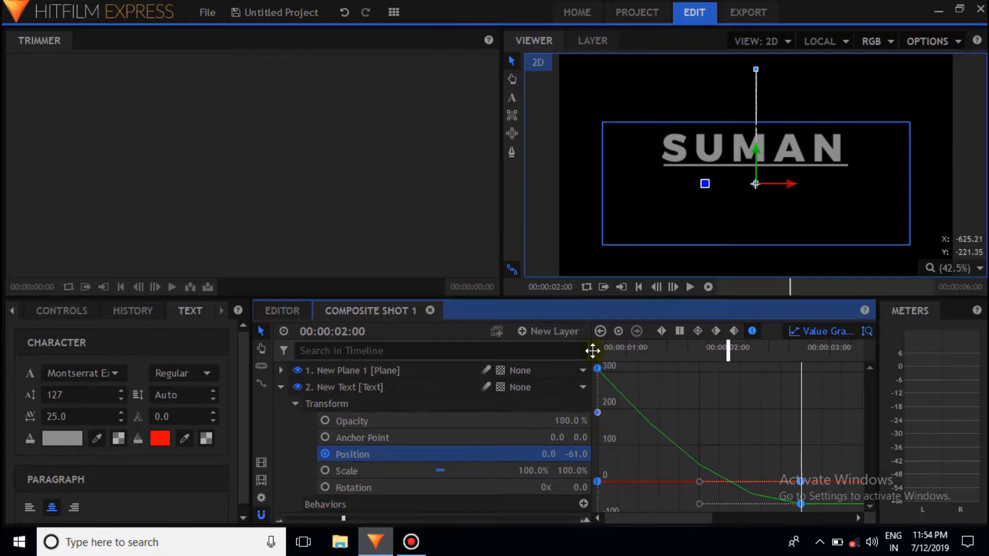
left_click_drag(593, 351, 593, 318)
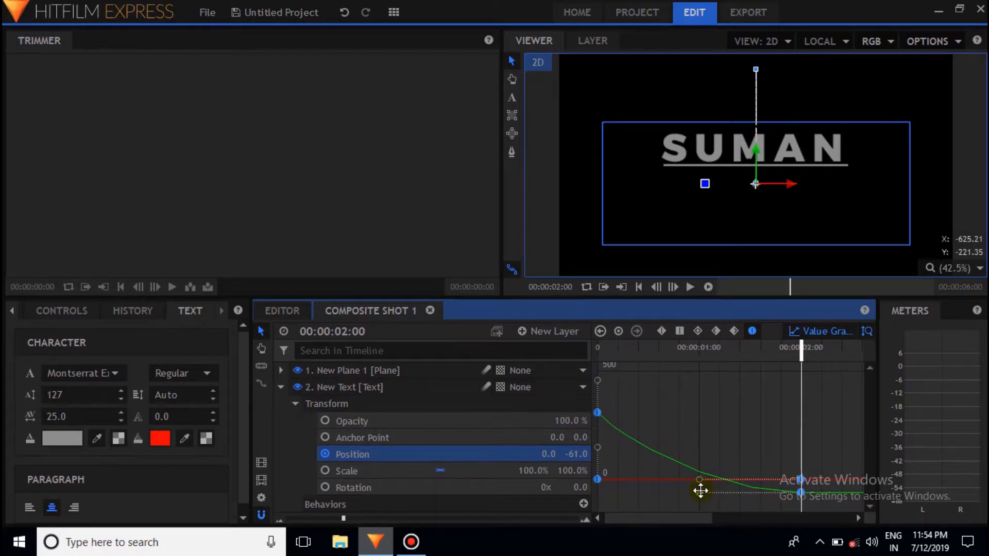
left_click_drag(700, 490, 680, 490)
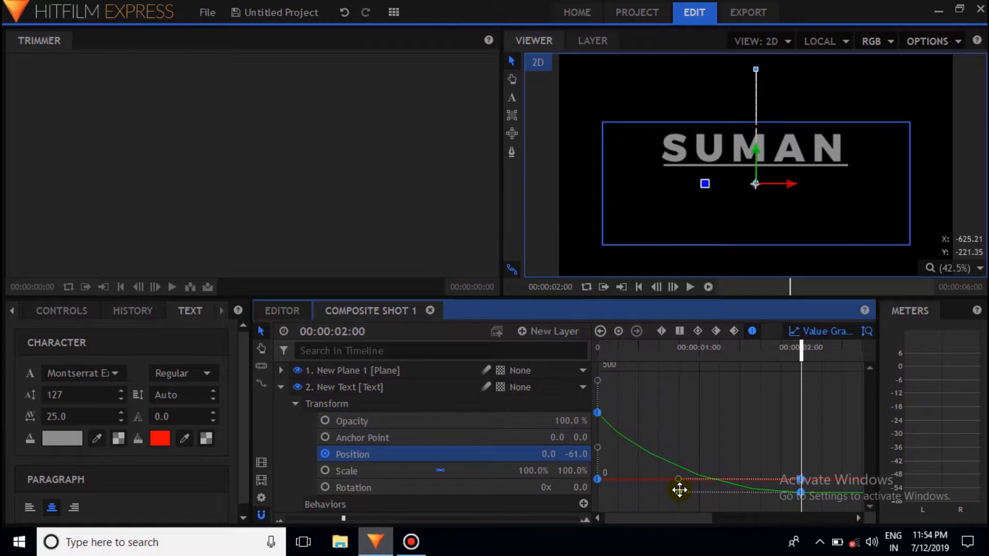
Step: Play the text drop animation from the start of the composite and close the value graph
left_click_drag(616, 347, 568, 354)
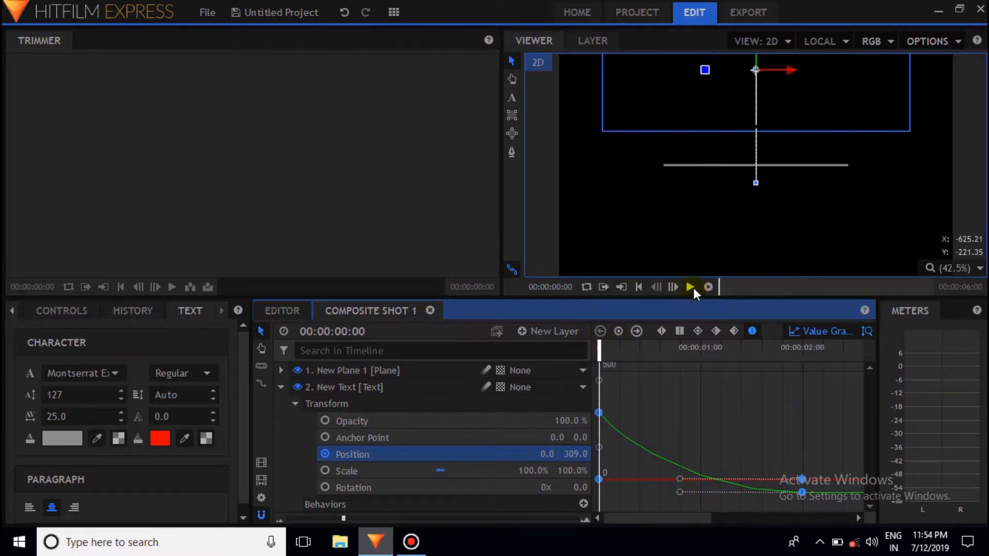
left_click(691, 287)
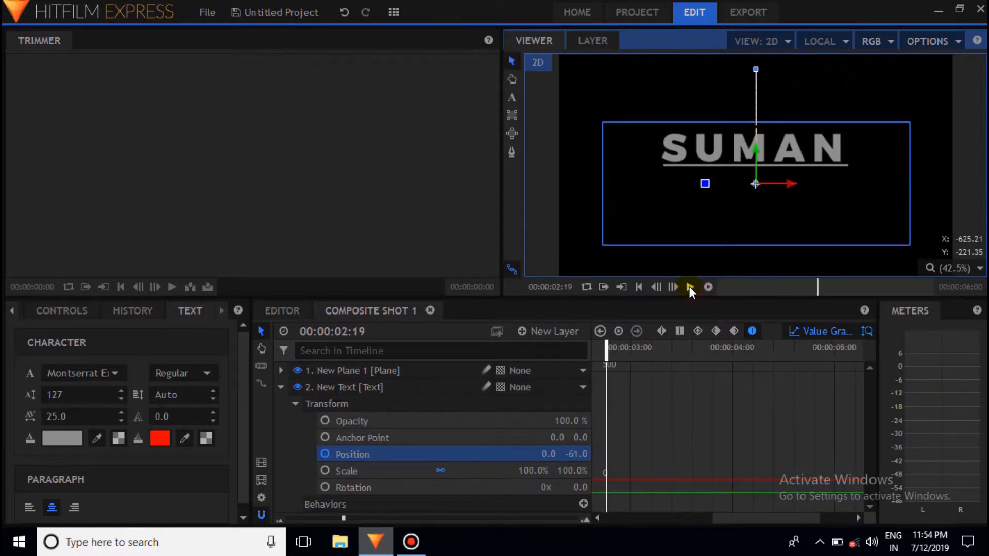
left_click(805, 332)
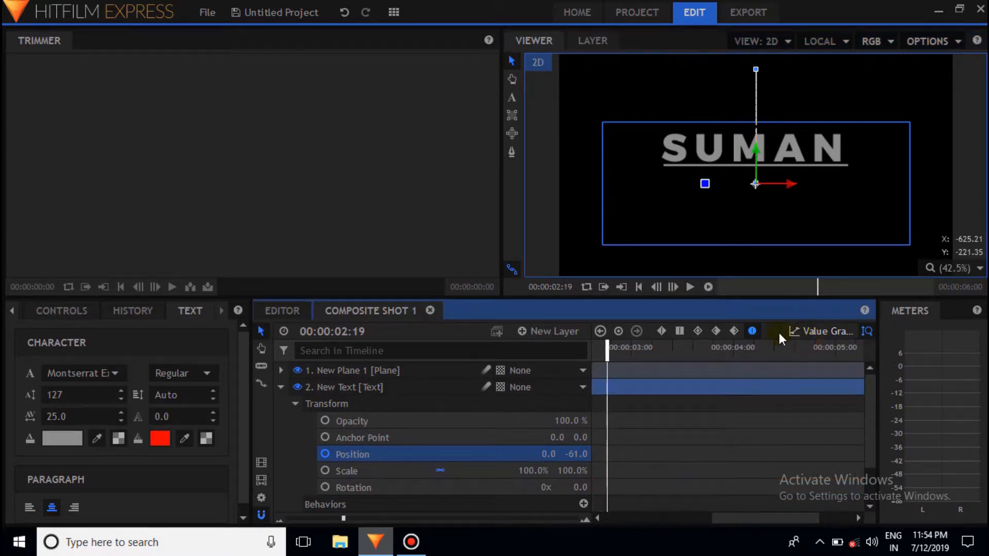
Step: Collapse the text layer's properties and move the plane layer beneath the text layer in the layer stack
left_click(296, 404)
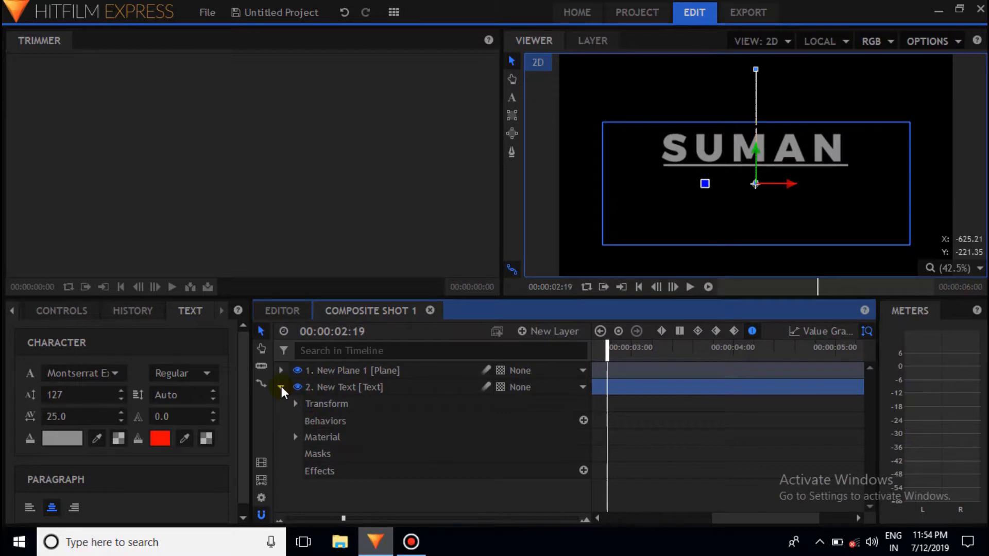
left_click(281, 386)
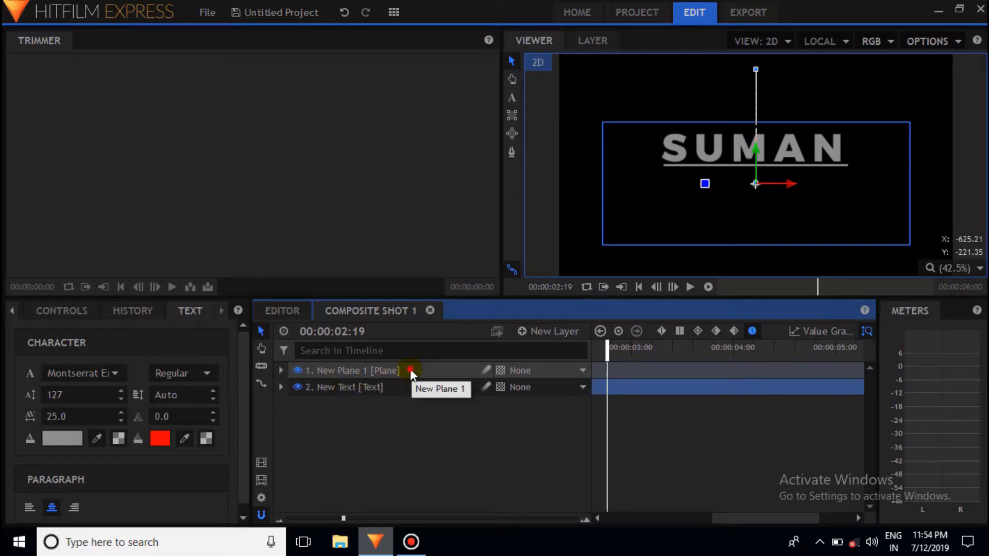
left_click_drag(410, 369, 410, 396)
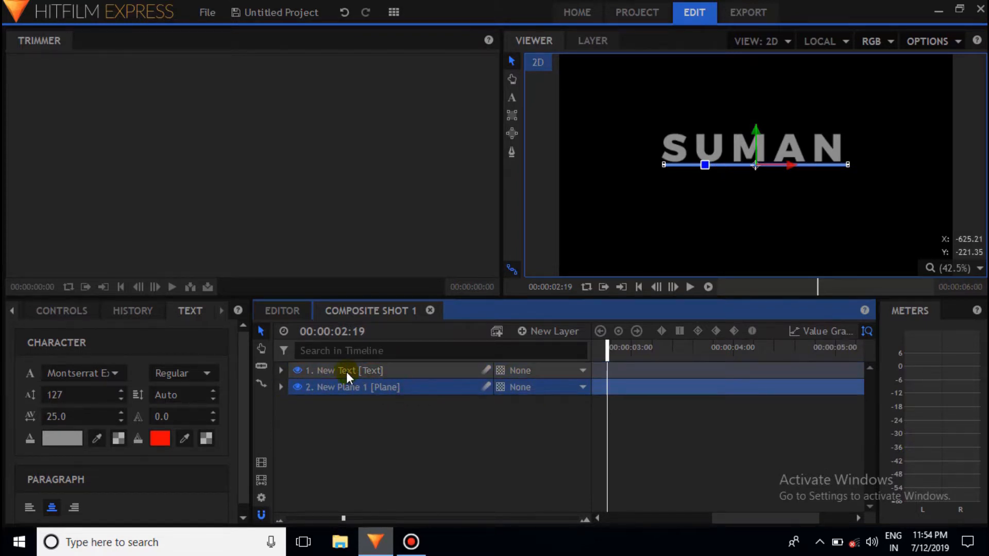
Step: Rename the text layer as S
left_click(401, 370)
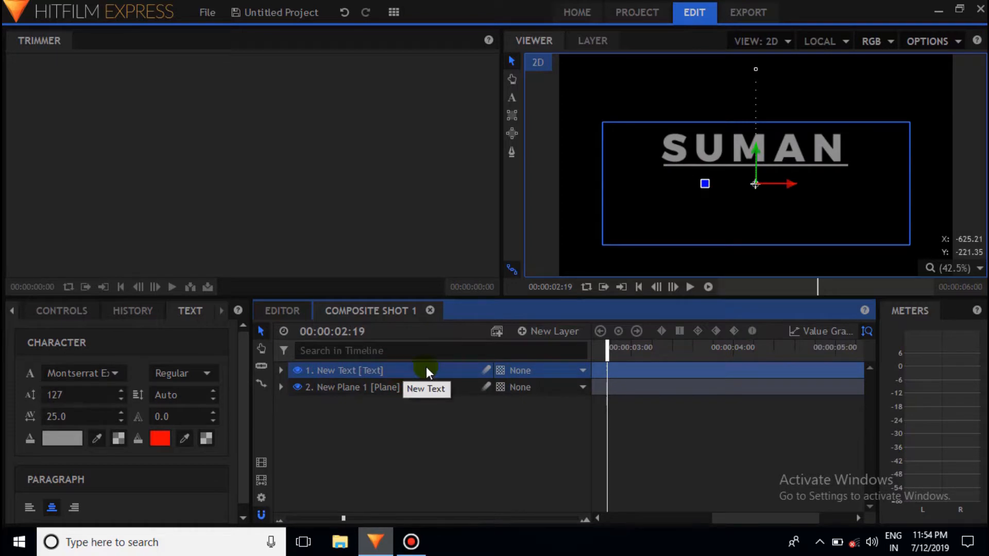
right_click(425, 367)
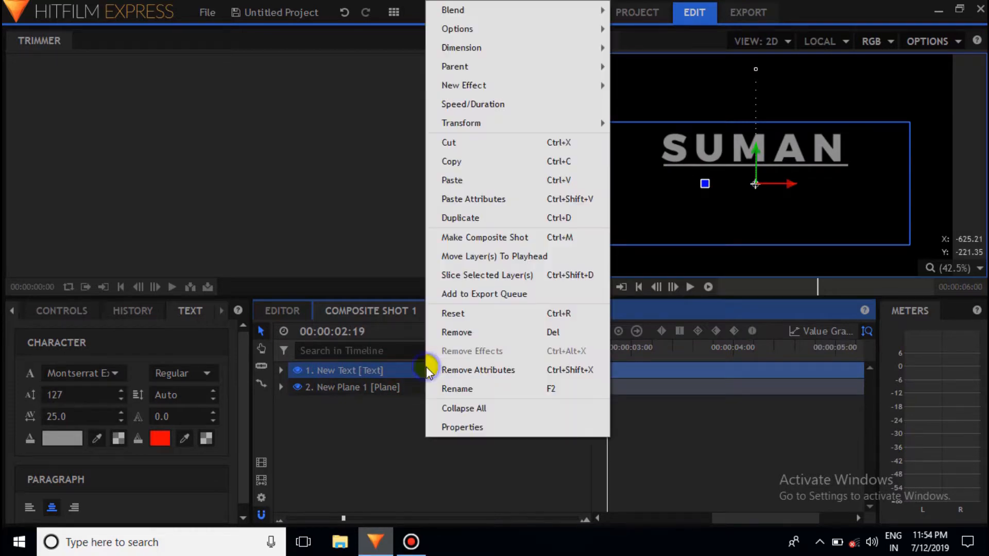
left_click(456, 389)
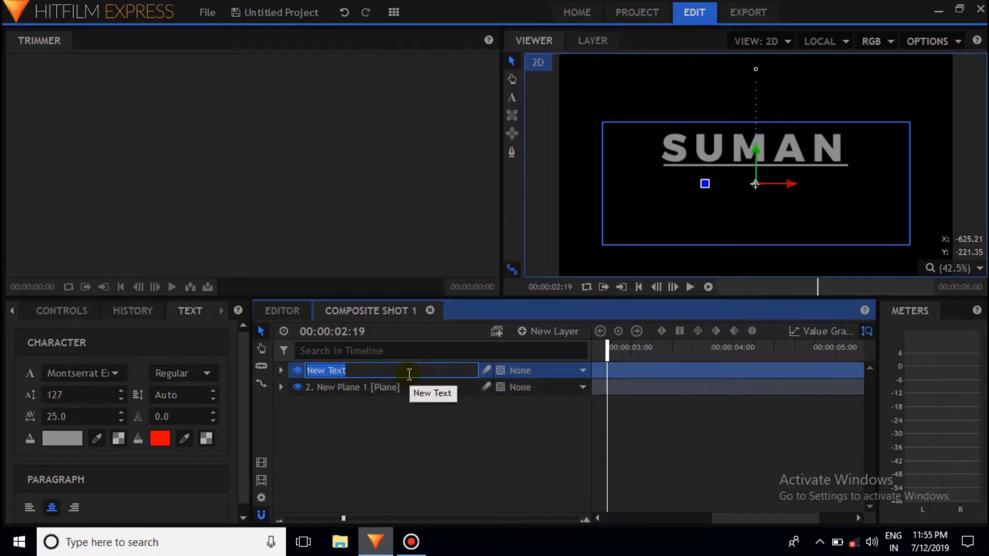
type("S")
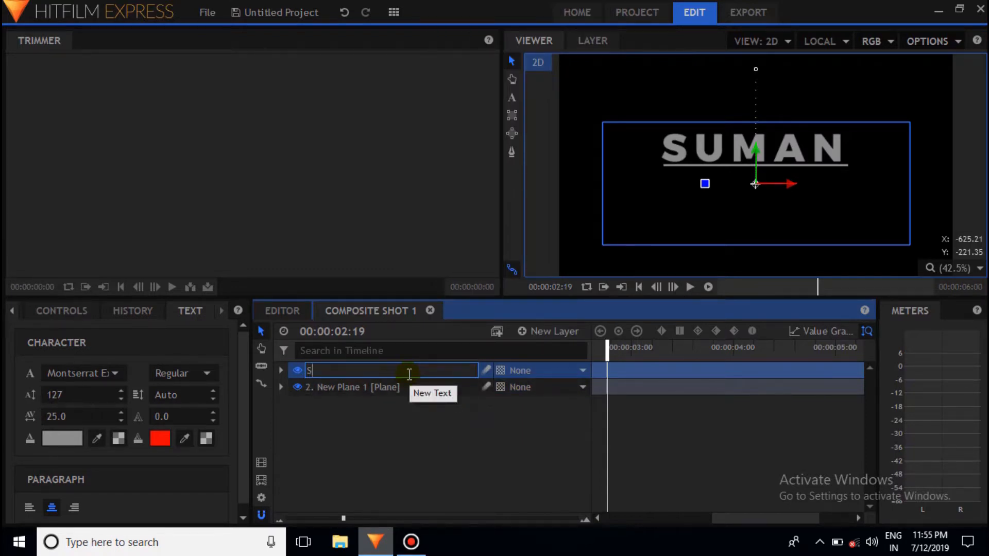
key("Return")
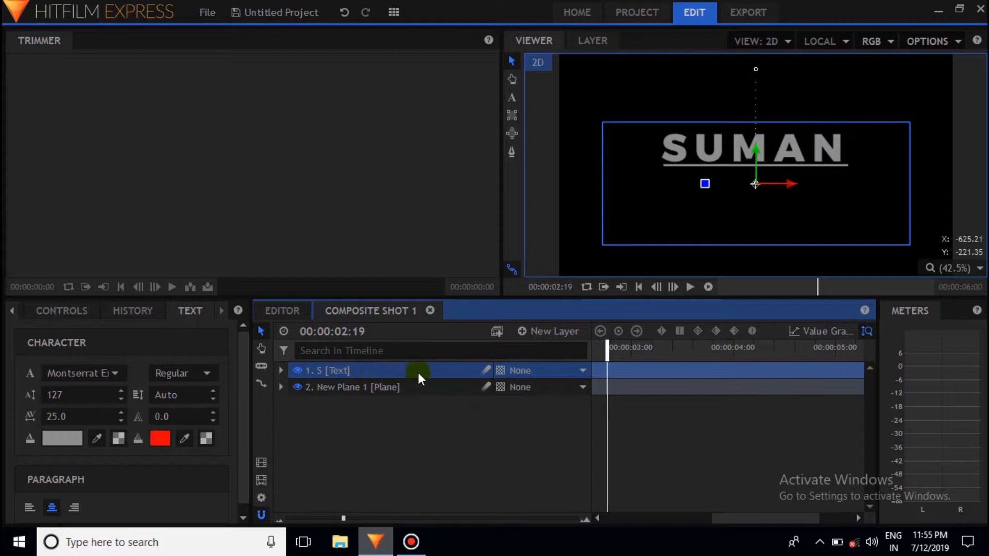
Step: Copy the S text layer and paste four copies of it into the composite
right_click(438, 370)
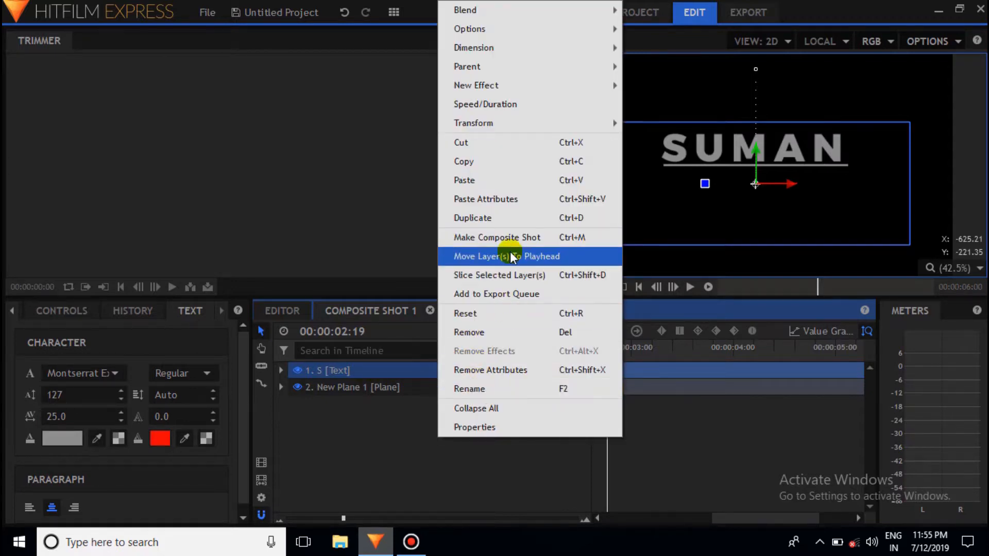
left_click(493, 170)
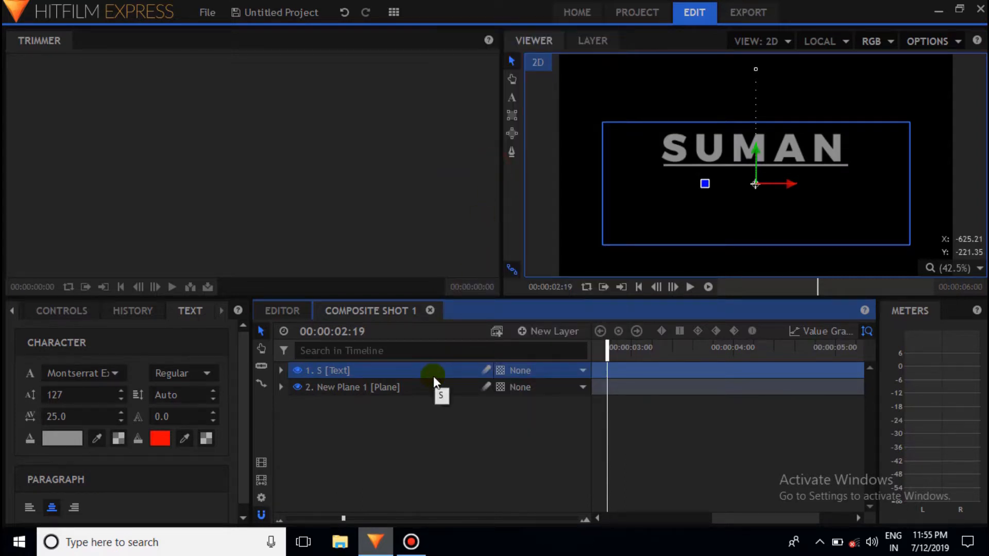
key("ctrl+v")
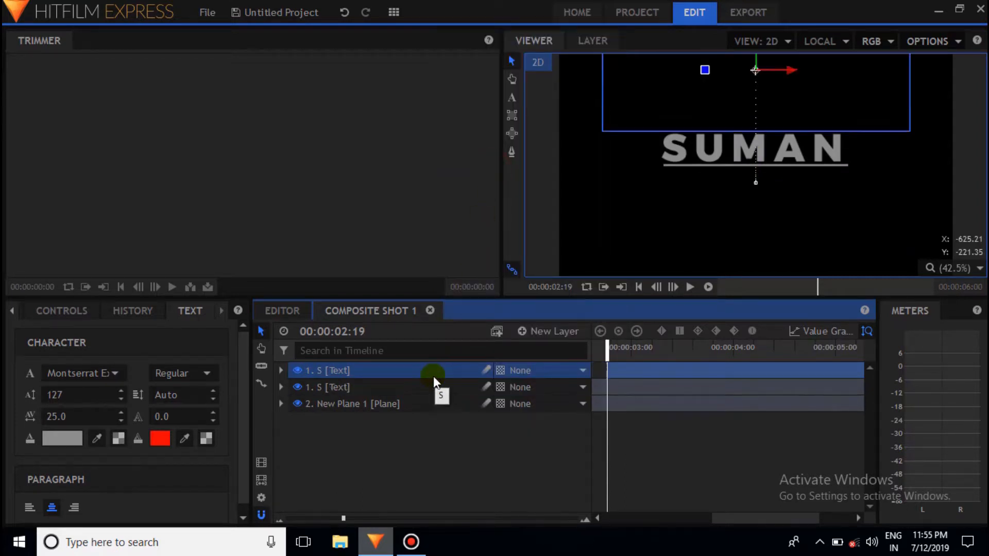
key("ctrl+v")
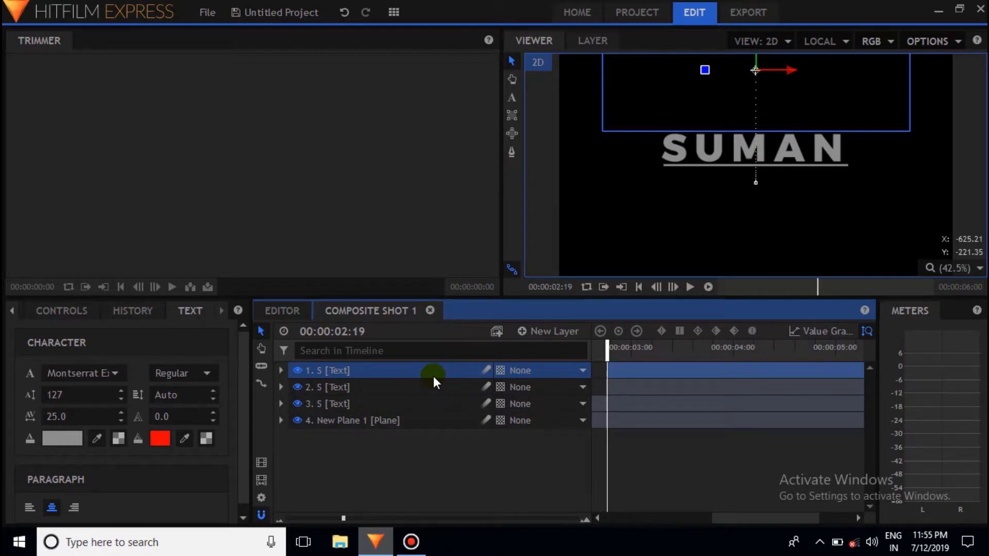
key("ctrl+v")
key("ctrl+v")
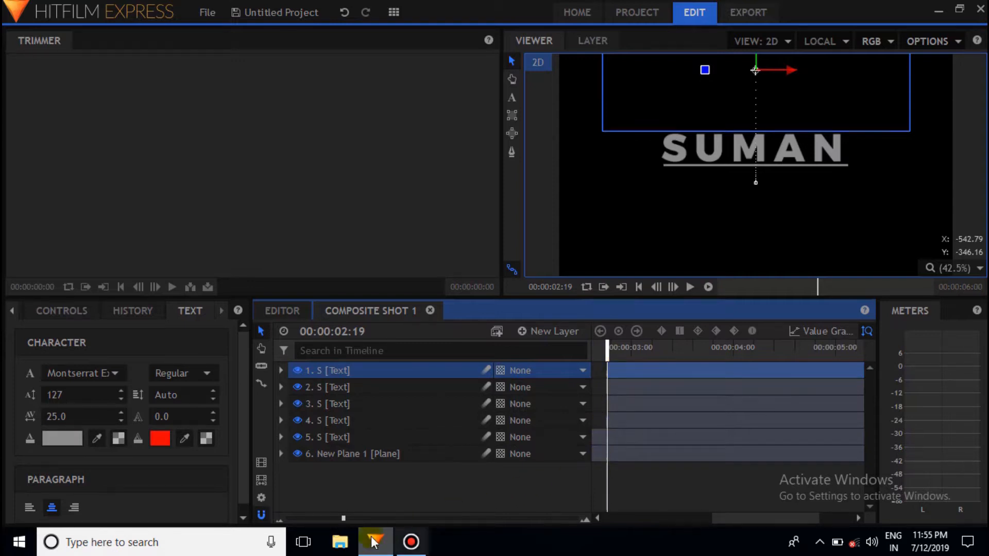
Step: Shift the four pasted S layers in the timeline so they all start at time 0 like the original
left_click_drag(632, 420, 612, 422)
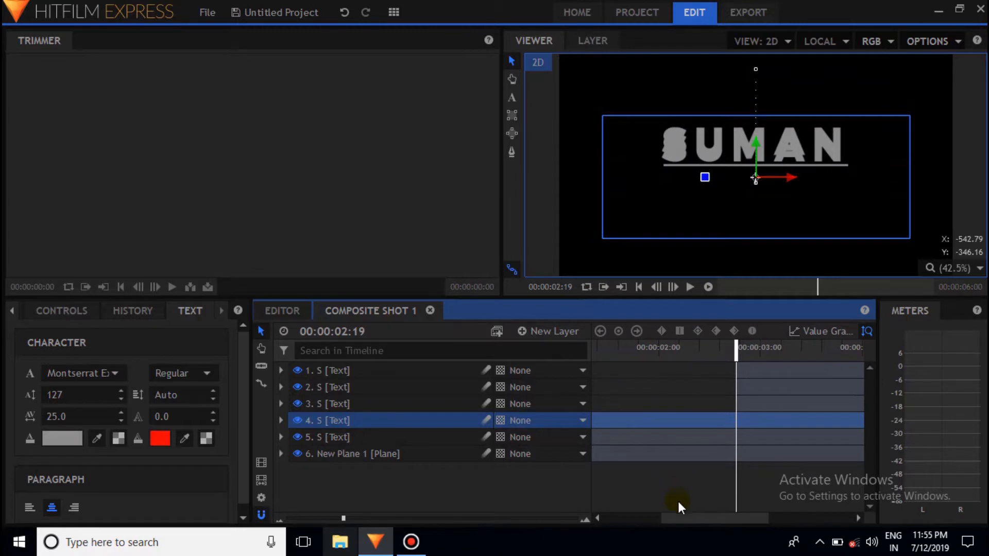
left_click(320, 518)
left_click_drag(321, 517, 297, 516)
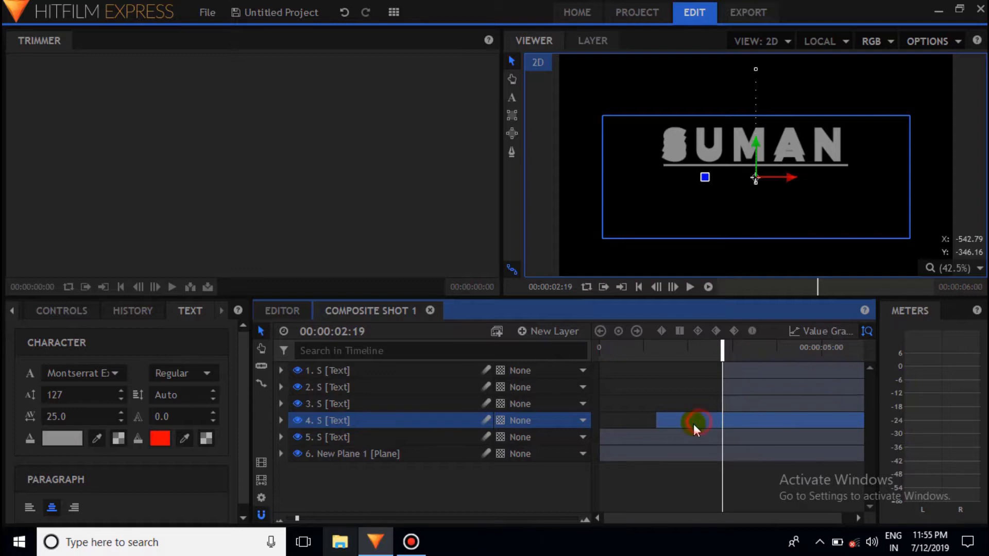
left_click_drag(694, 425, 637, 430)
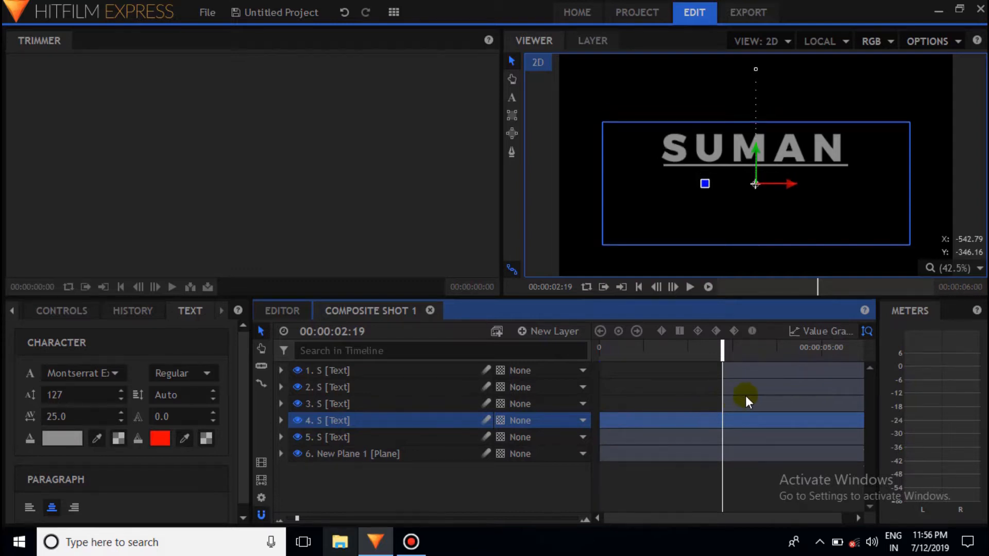
left_click_drag(750, 399, 629, 407)
left_click_drag(761, 382, 641, 388)
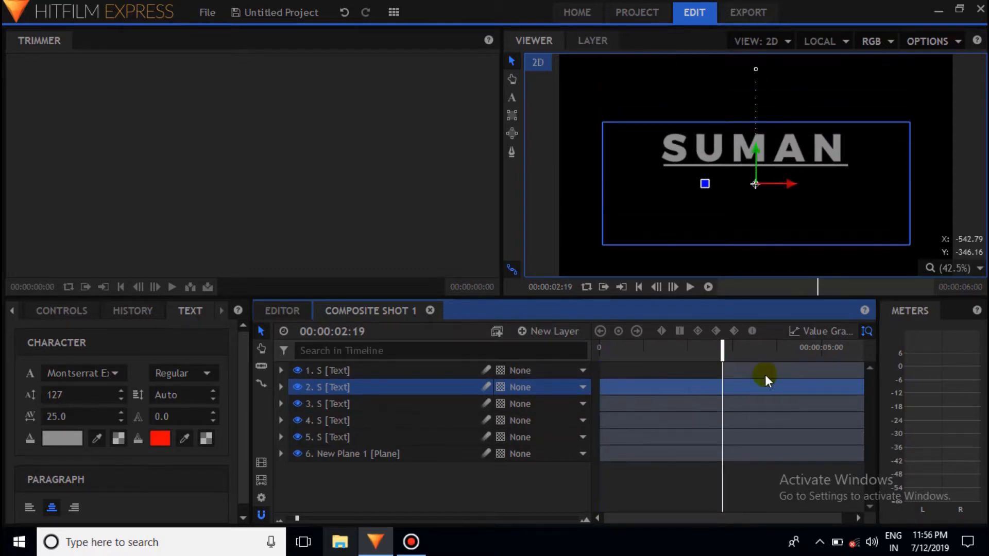
left_click_drag(771, 369, 654, 378)
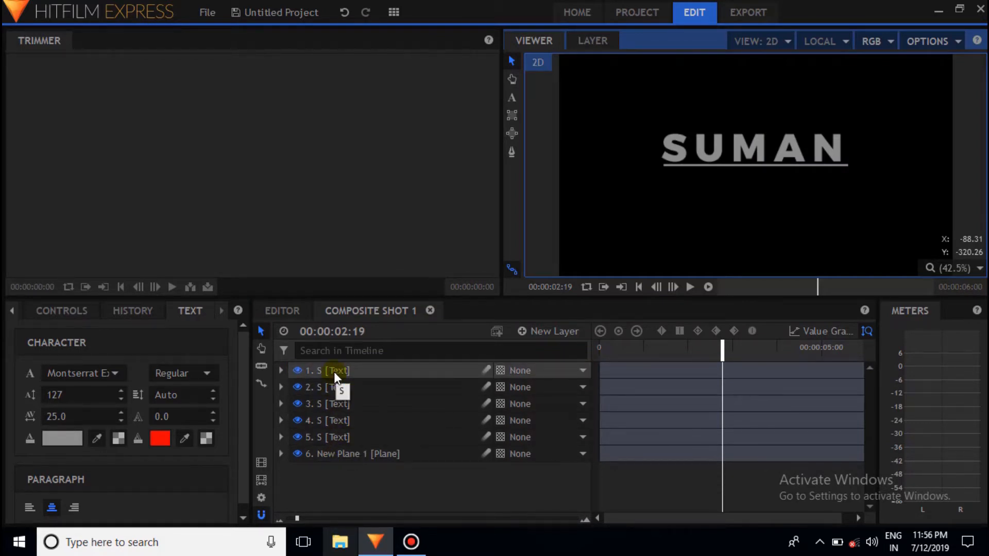
Step: Rename the fourth layer in the stack, an S text copy, as U
right_click(376, 419)
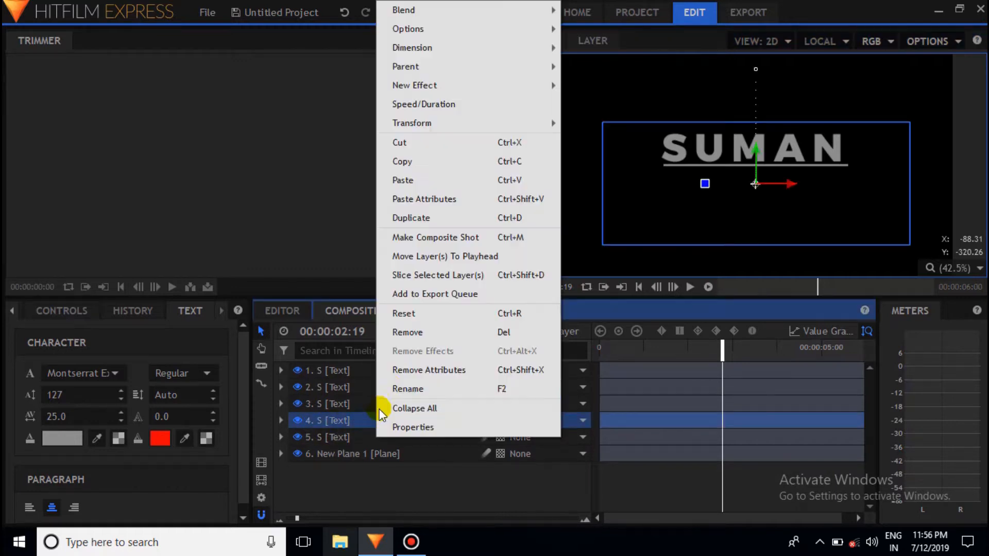
left_click(405, 389)
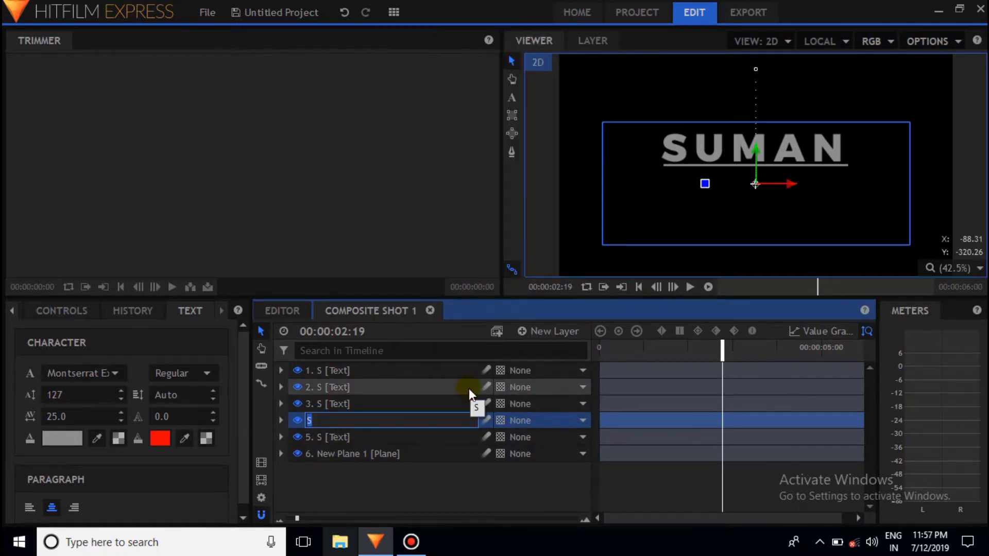
key("BackSpace")
type("U")
key("Return")
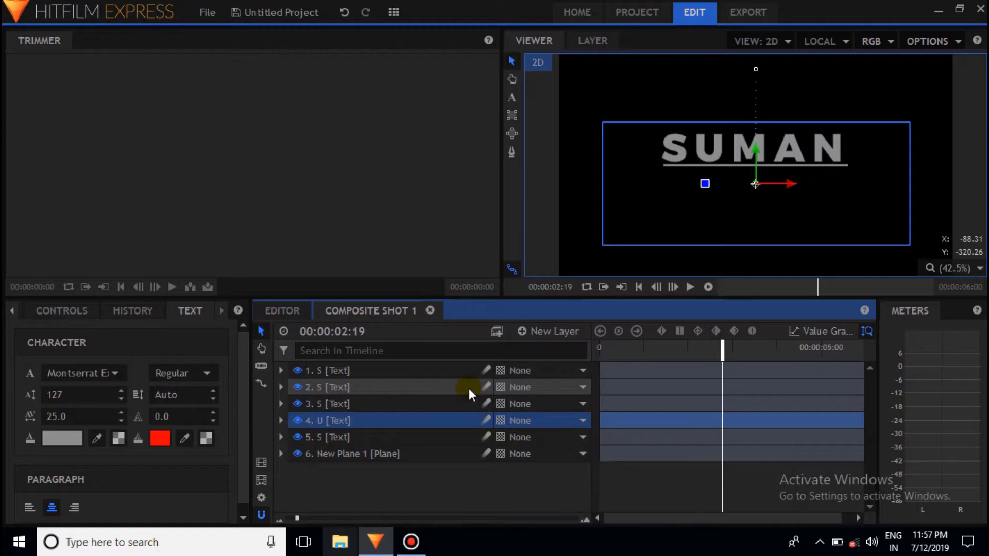
Step: Rename the third layer in the stack, an S text copy, as M
left_click(444, 401)
right_click(444, 400)
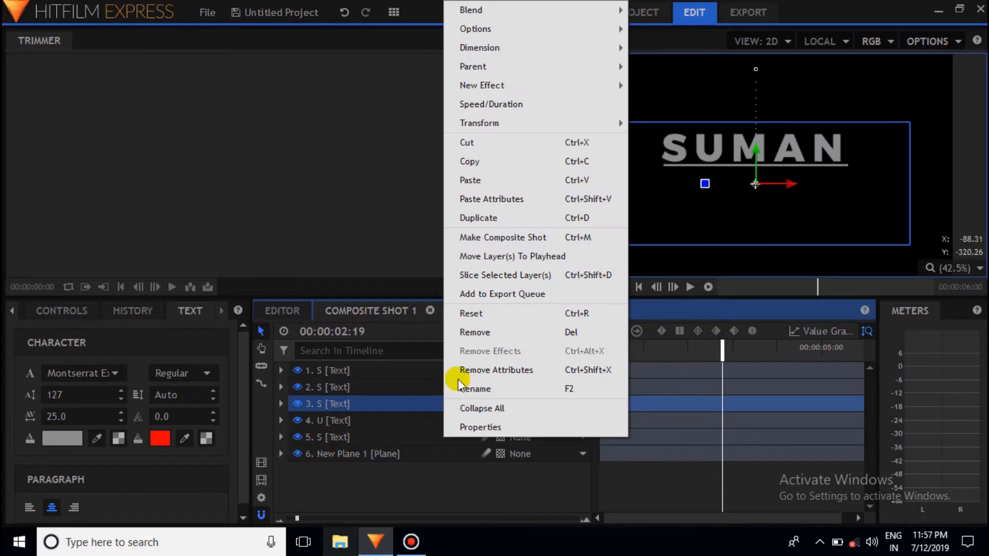
left_click(473, 391)
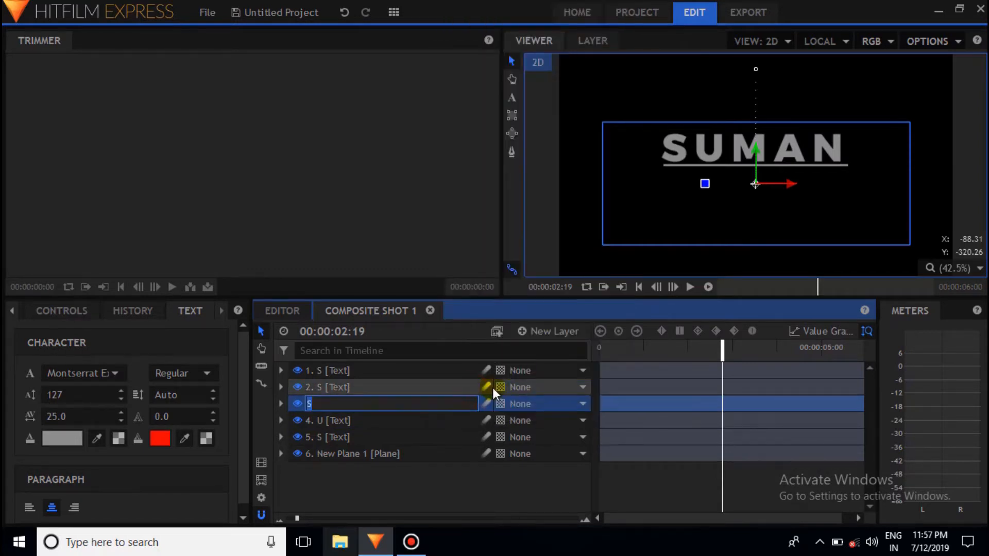
key("BackSpace")
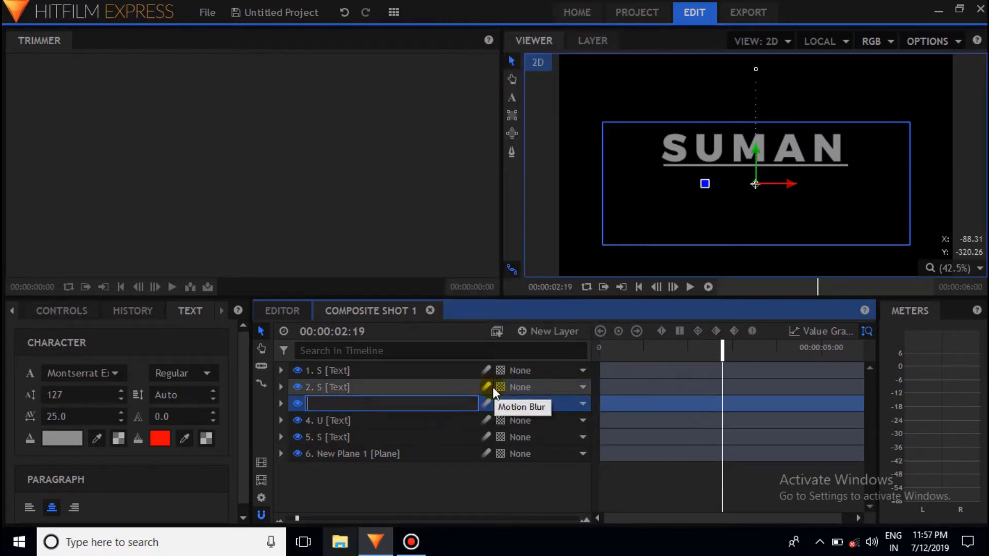
type("M")
Step: Rename the second layer in the stack, an S text copy, as A
left_click(426, 385)
right_click(427, 384)
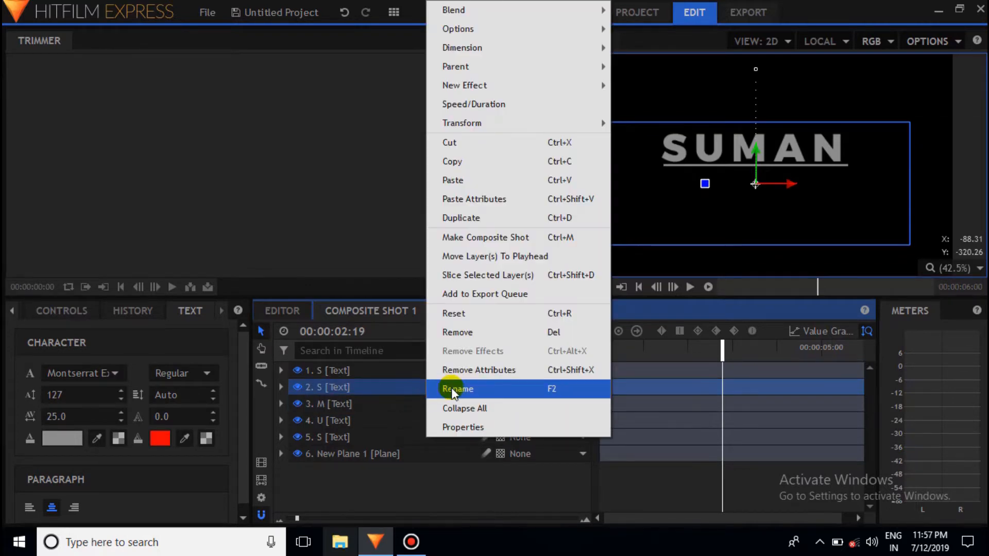
left_click(454, 389)
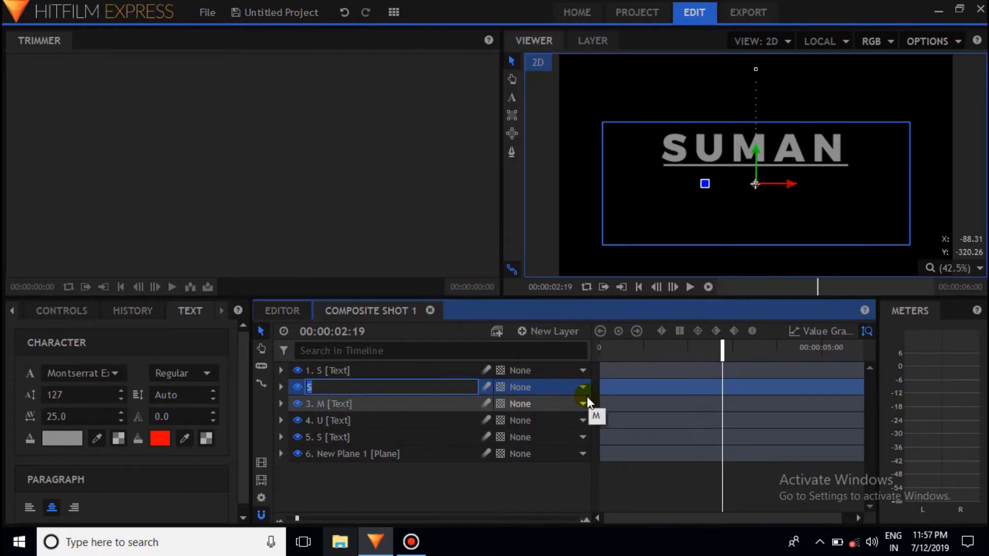
key("BackSpace")
type("A")
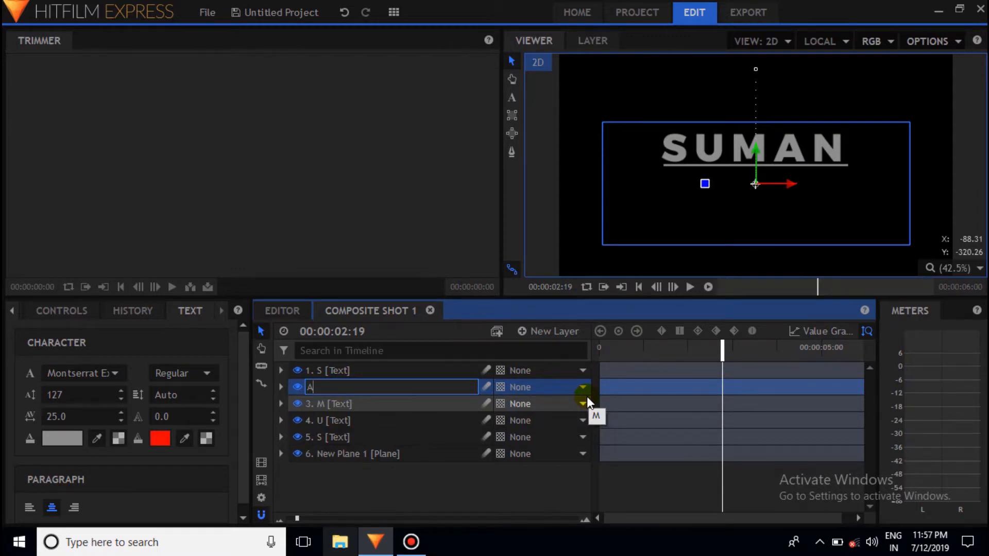
Step: Rename the topmost S text copy in the layer stack as N
right_click(410, 374)
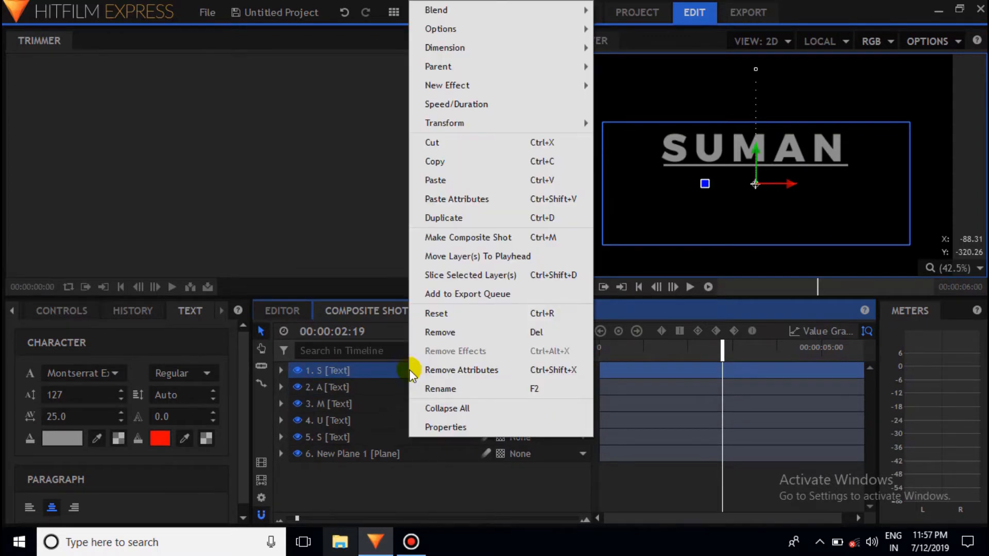
left_click(454, 385)
type("N")
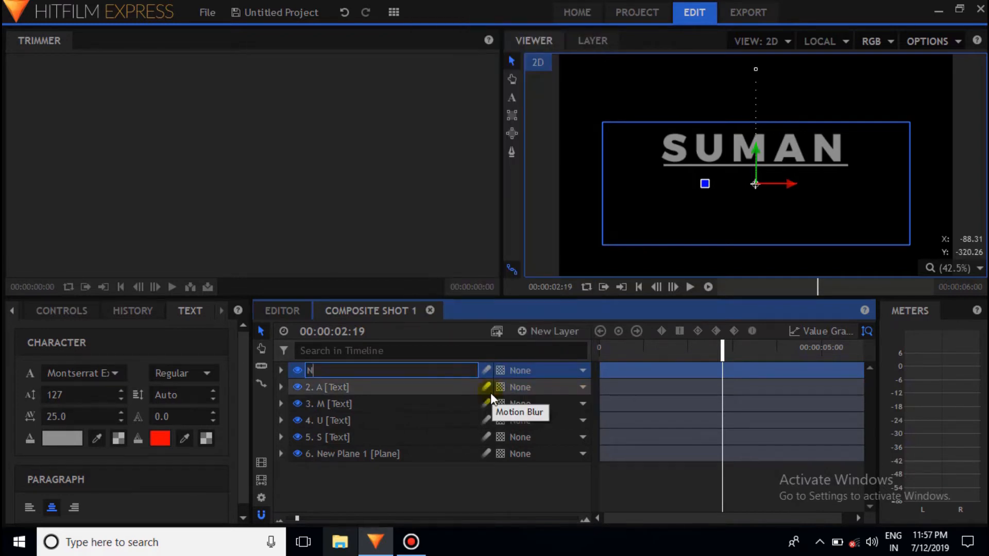
key("Return")
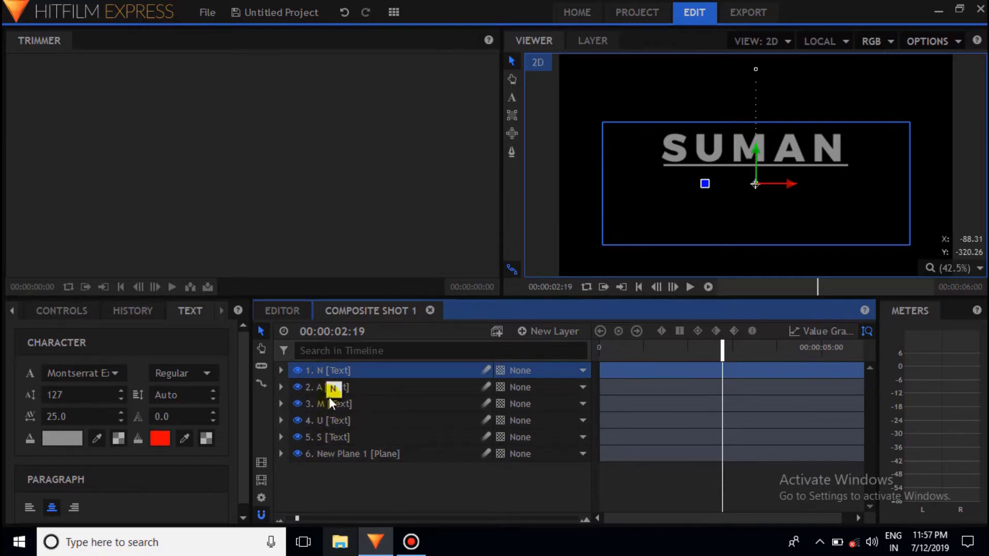
Step: Hide all five letter text layers, leaving the plane layer visible
left_click(298, 370)
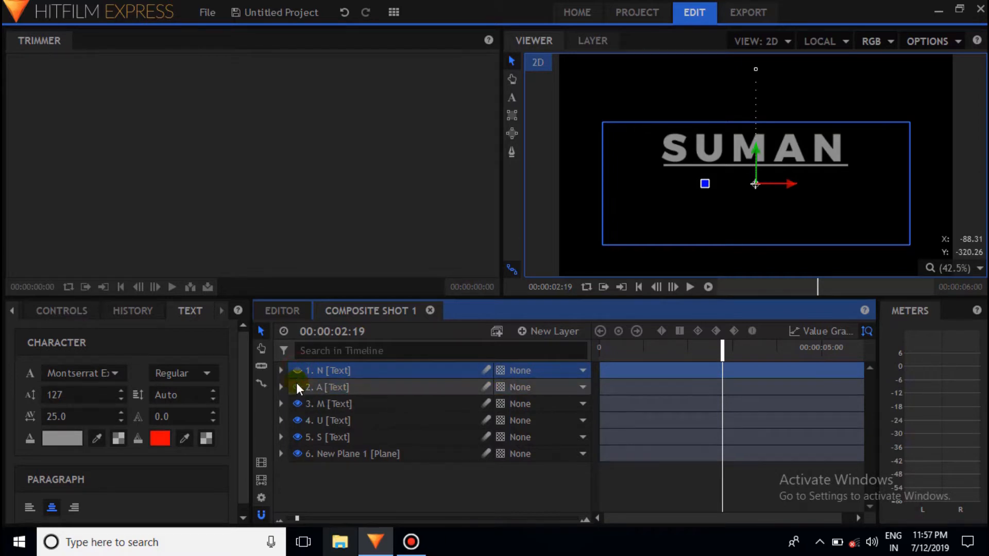
left_click(293, 401)
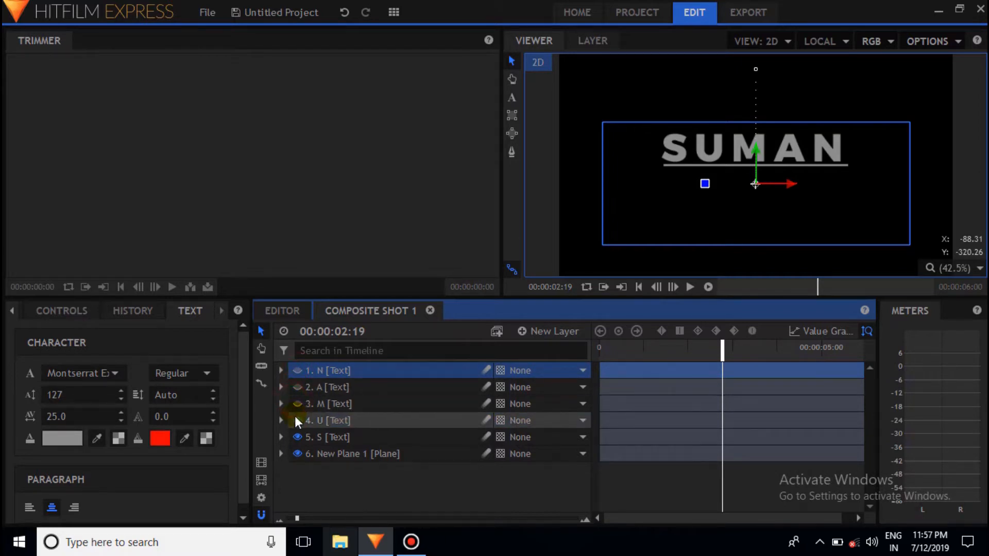
left_click(295, 418)
left_click(299, 435)
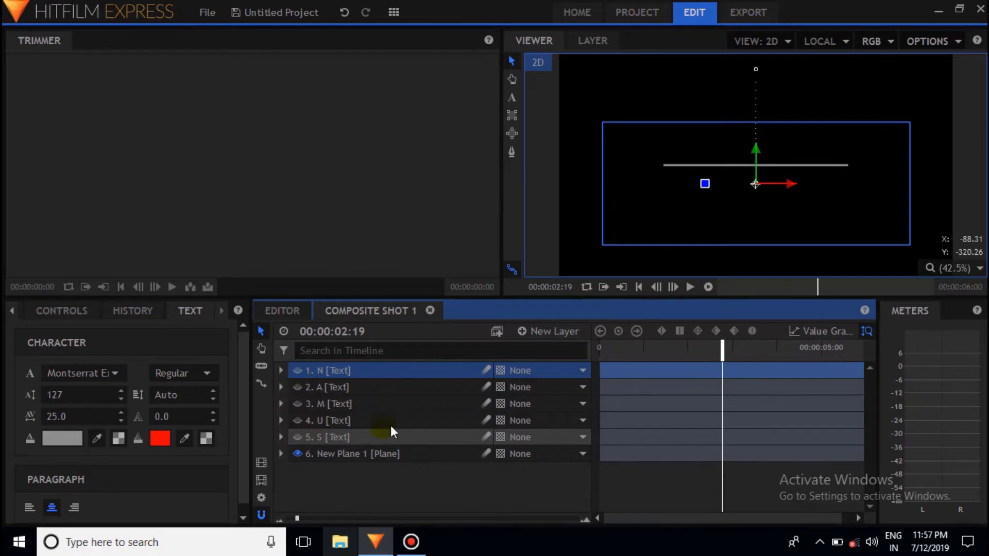
Step: With the playhead at 00:00:01:03, show the S layer and draw a rectangular mask on it around the letter S
left_click(298, 437)
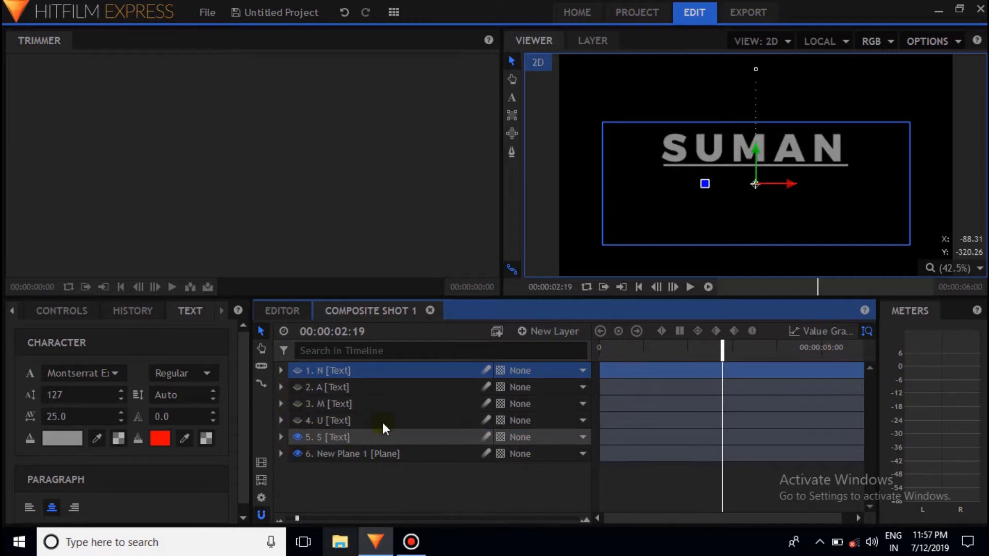
left_click(647, 350)
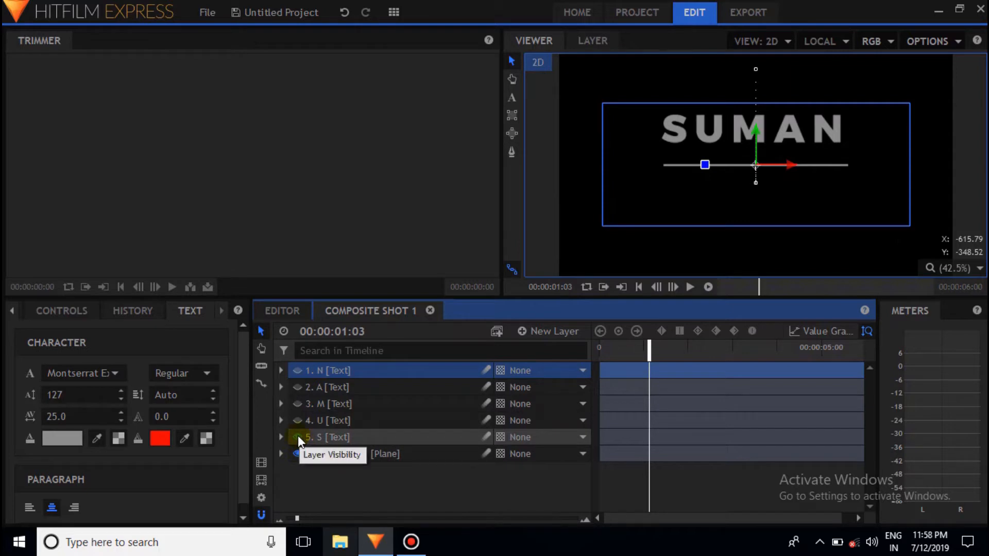
left_click(330, 437)
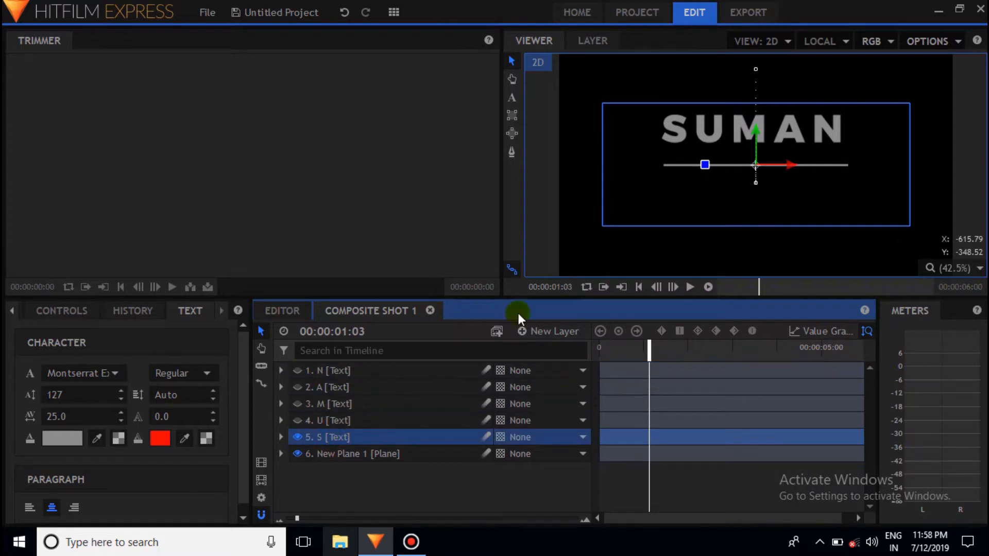
left_click(513, 115)
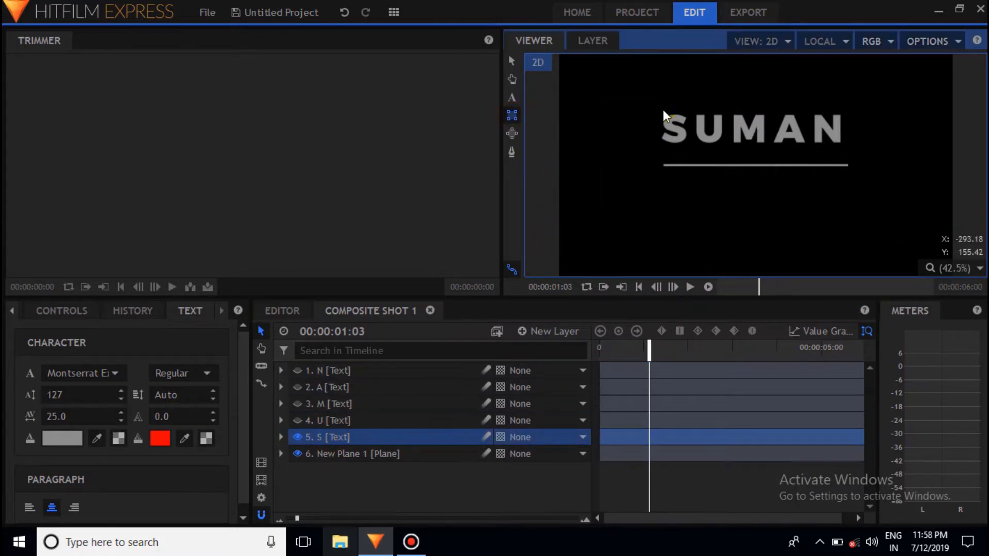
mouse_move(656, 105)
left_mouse_down()
mouse_move(664, 140)
mouse_move(690, 155)
left_mouse_up()
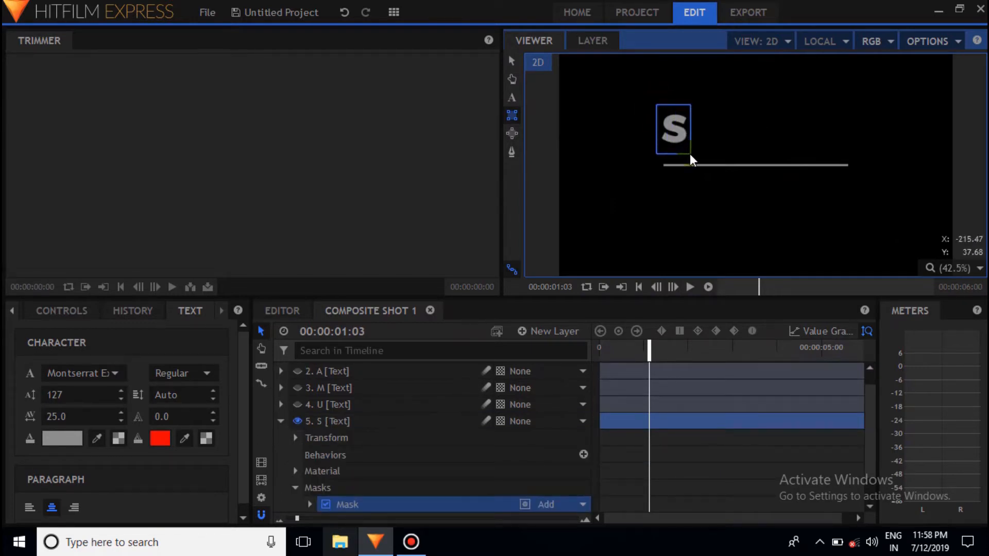
left_click(281, 421)
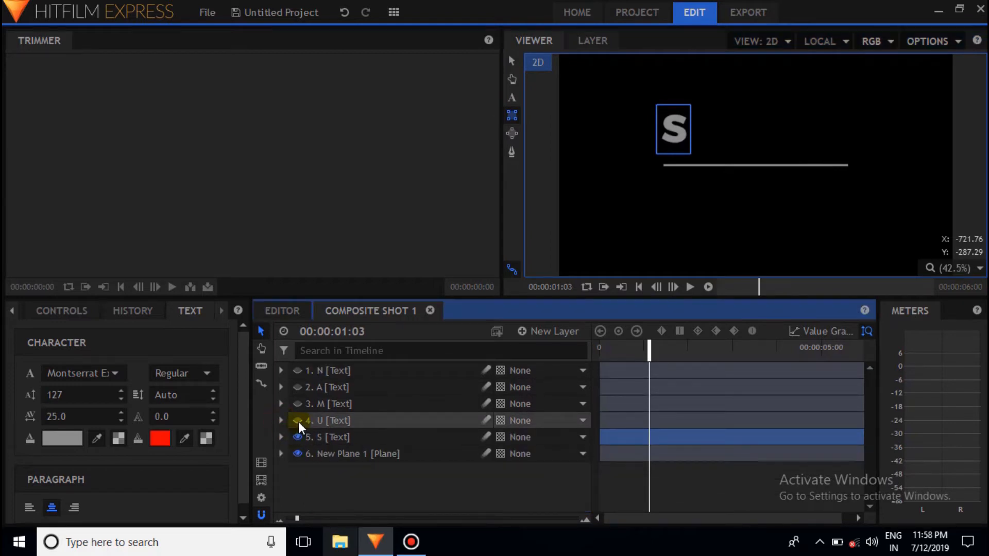
Step: Show the U layer instead of the S layer and draw a rectangular mask on it around the letter U
left_click(298, 420)
left_click(297, 438)
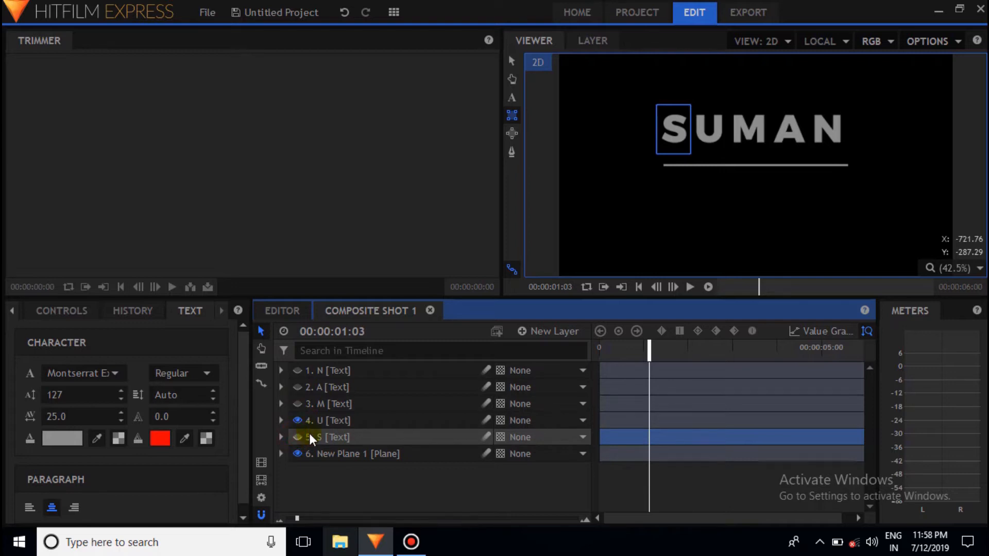
left_click(323, 420)
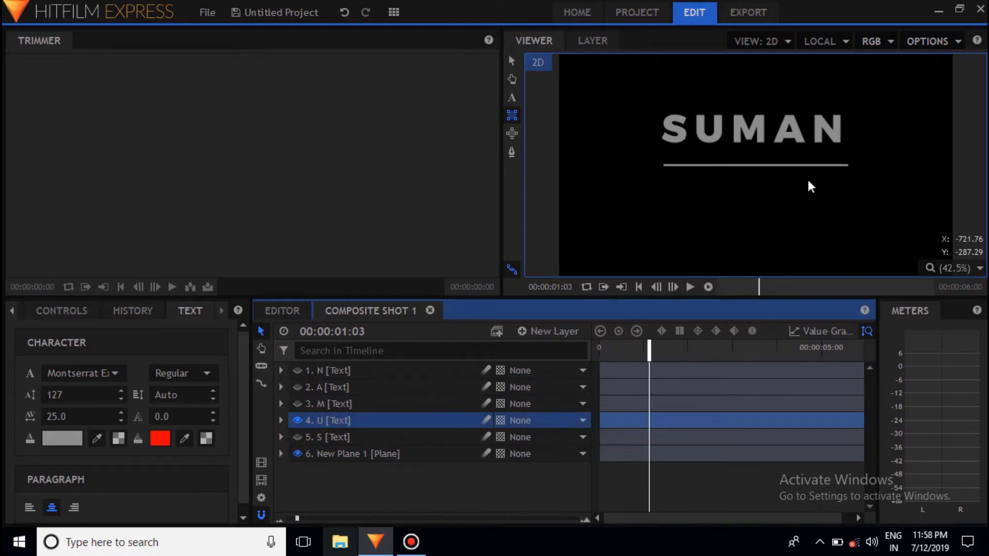
left_click(691, 102)
left_click_drag(690, 101, 727, 148)
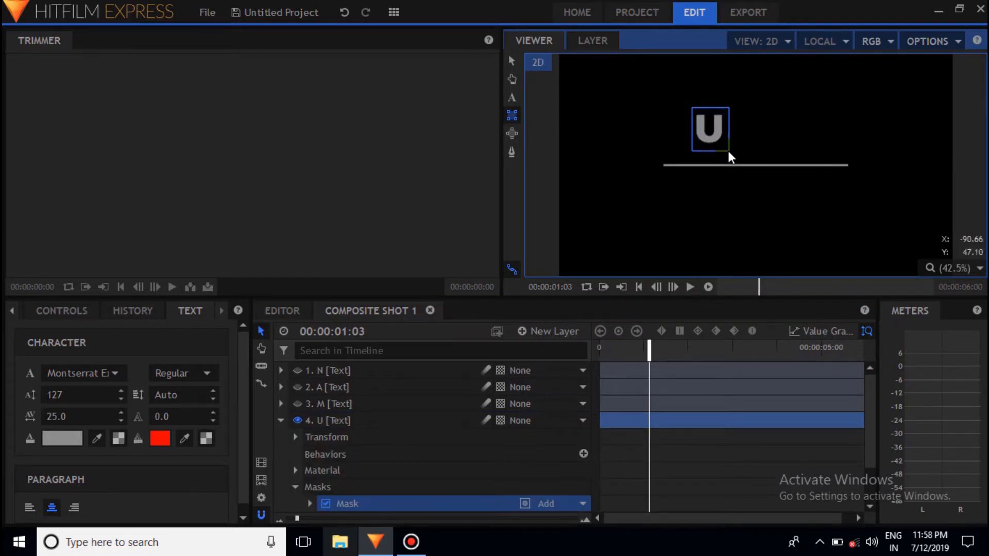
left_click(281, 422)
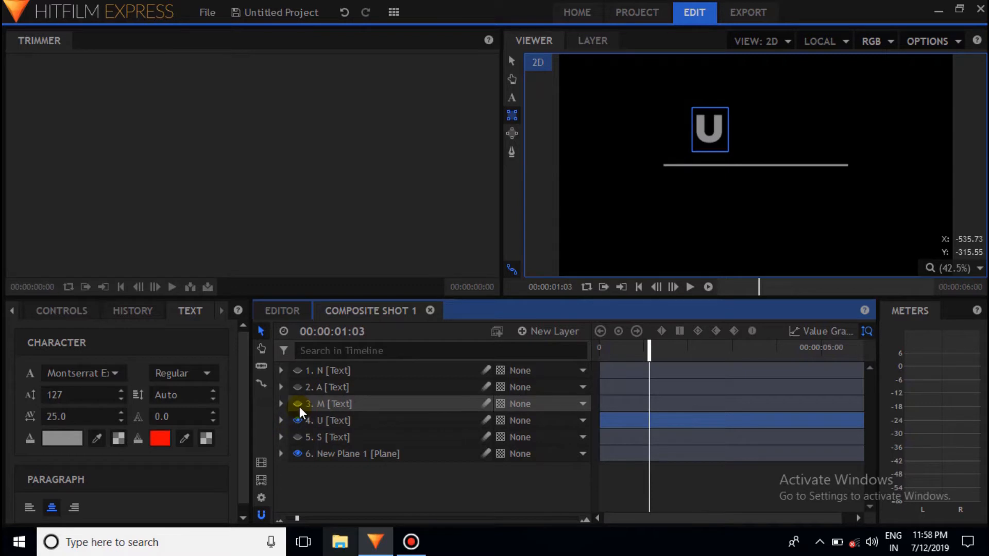
Step: Show the M layer instead of the U layer and draw a rectangular mask on it around the letter M
left_click(297, 404)
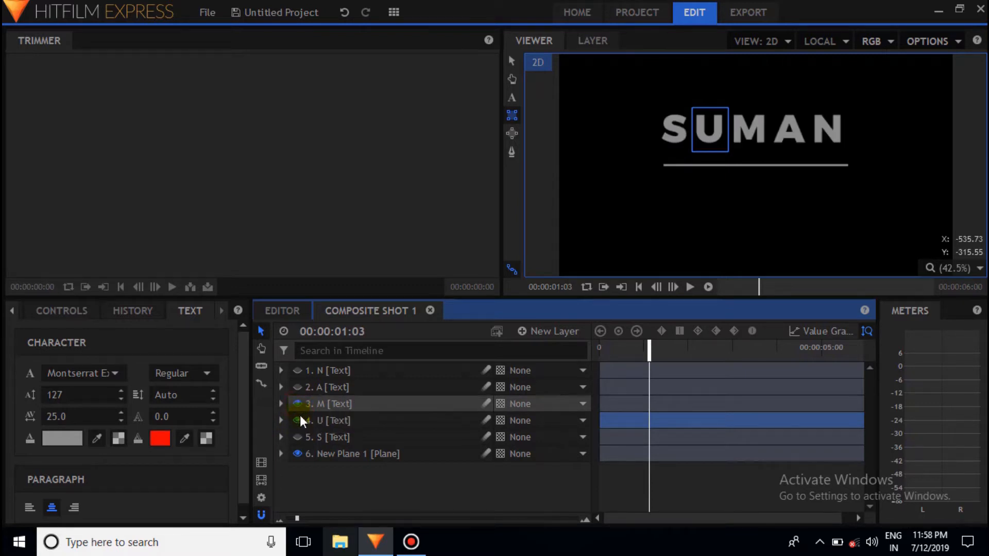
left_click(329, 403)
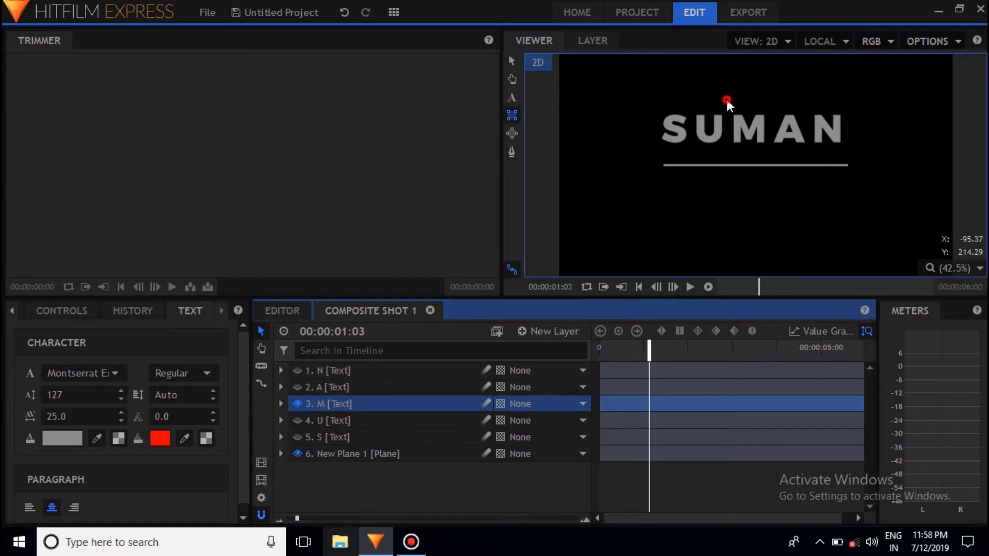
left_click_drag(727, 100, 768, 156)
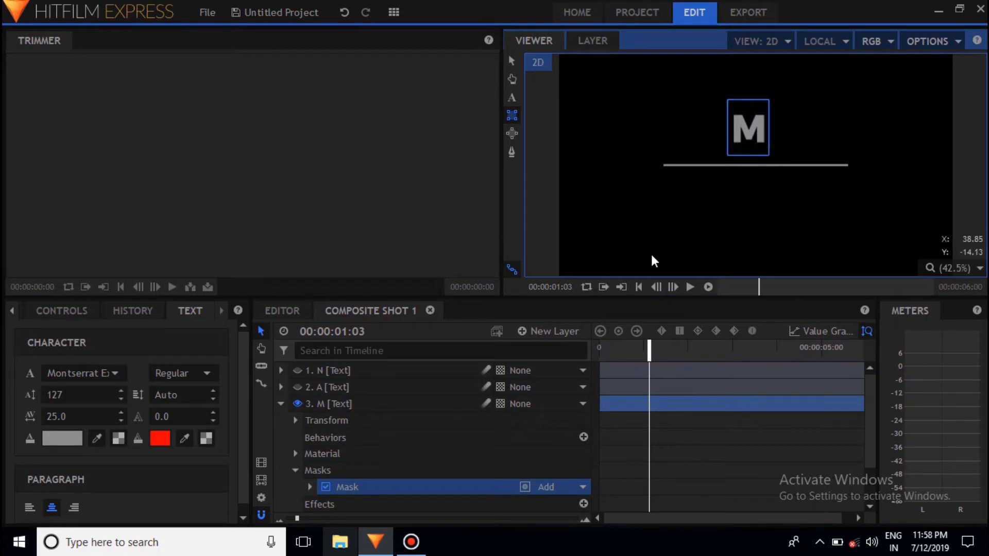
left_click(282, 404)
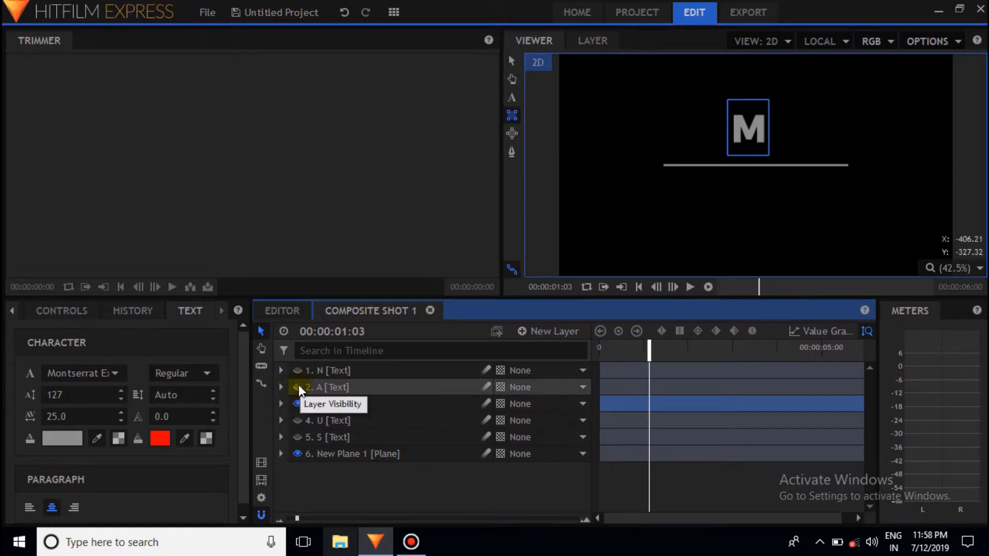
Step: Show the A layer instead of the M layer and draw a rectangular mask on it around the letter A
left_click(299, 387)
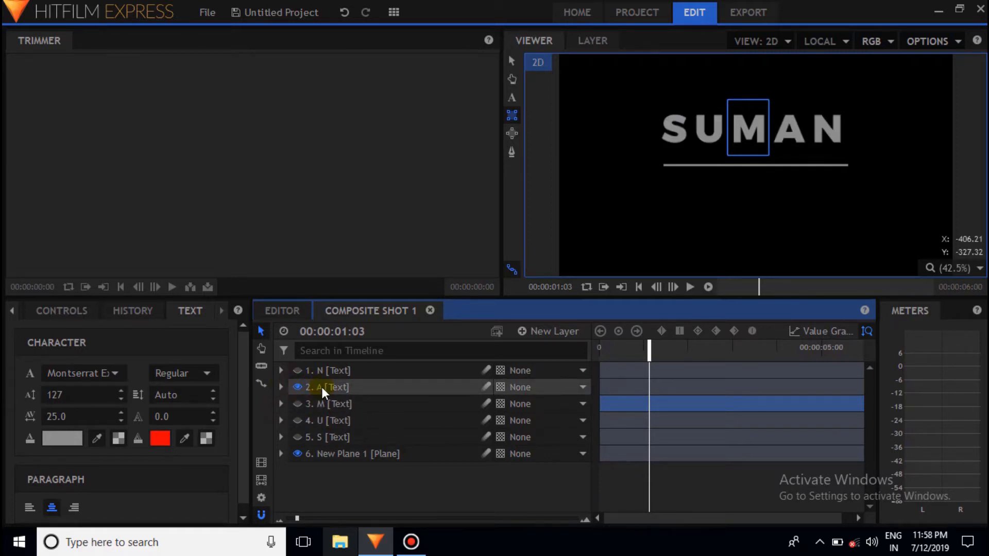
left_click(321, 387)
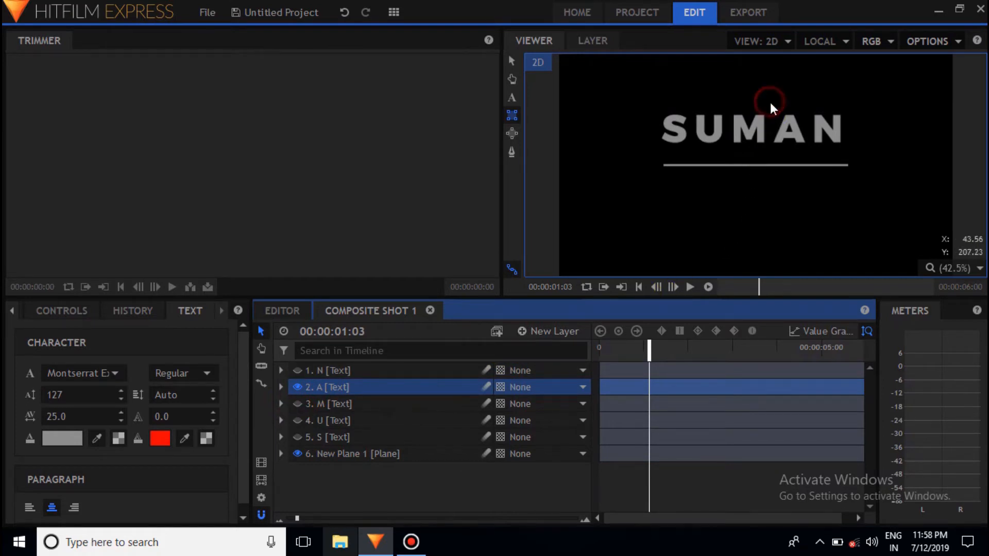
left_click_drag(771, 102, 806, 150)
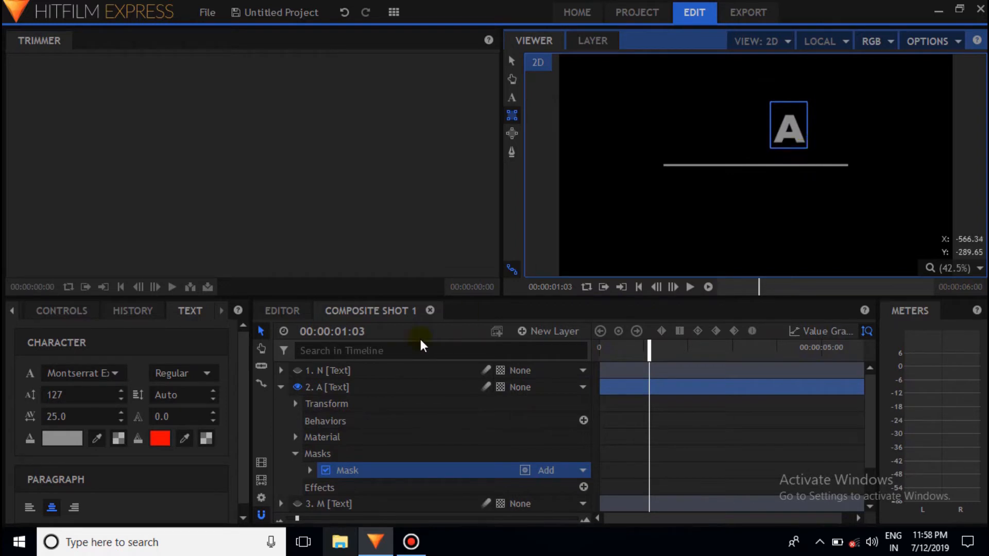
left_click(281, 387)
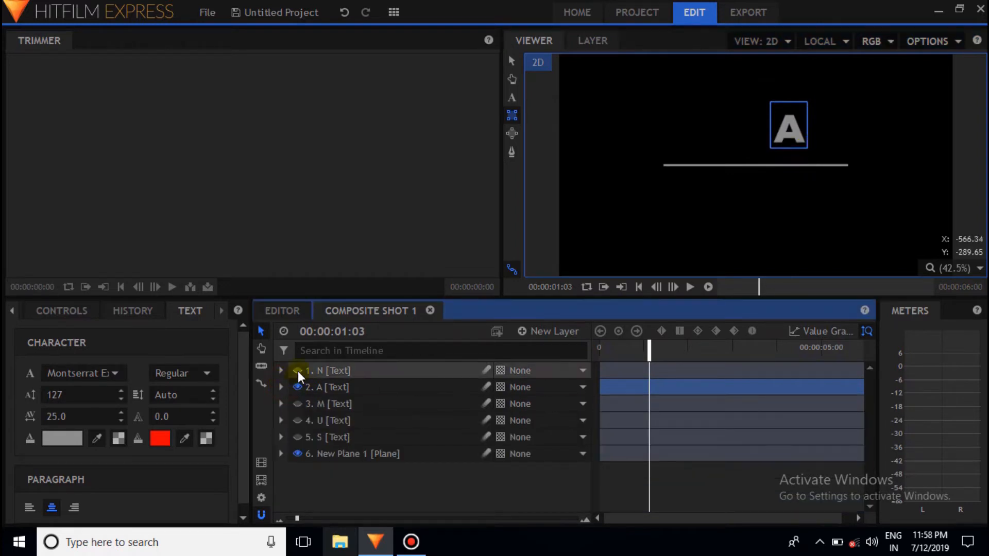
Step: Show the N layer instead of the A layer and draw a rectangular mask on it around the letter N
left_click(298, 371)
left_click(297, 387)
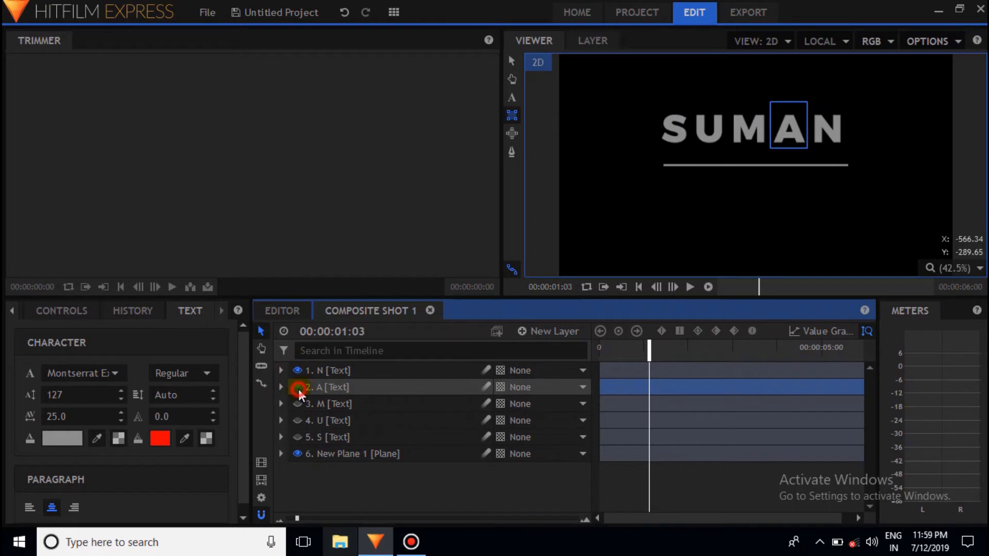
left_click(333, 375)
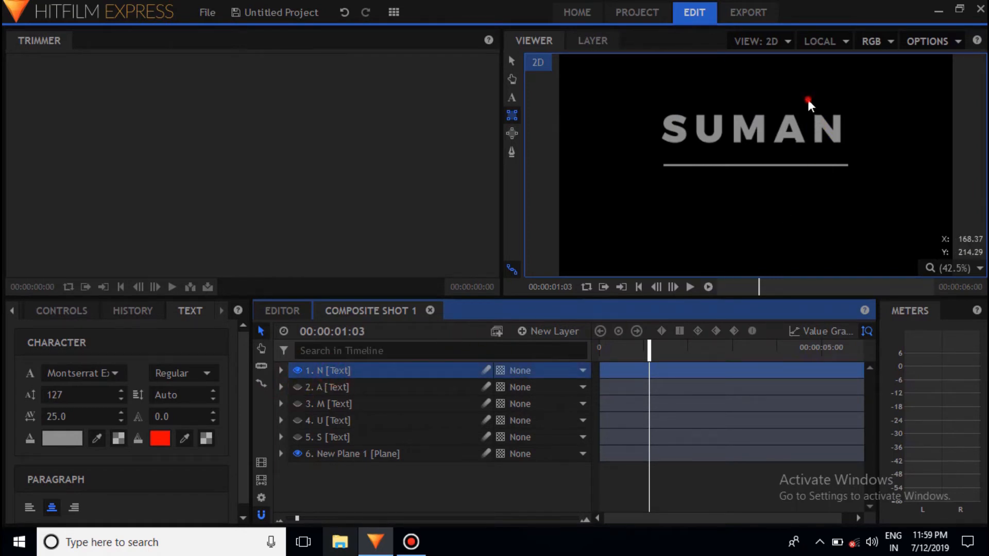
left_click_drag(808, 100, 845, 156)
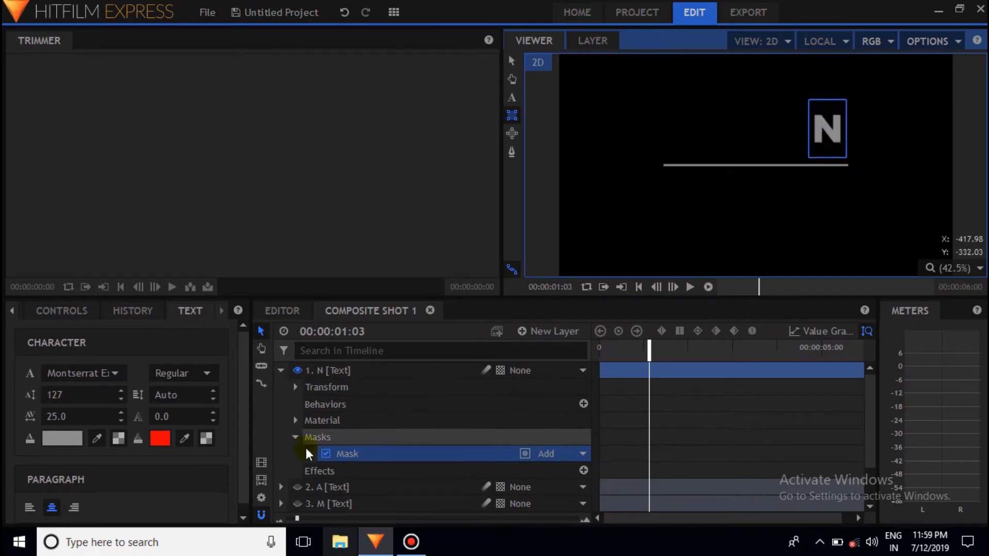
left_click(281, 371)
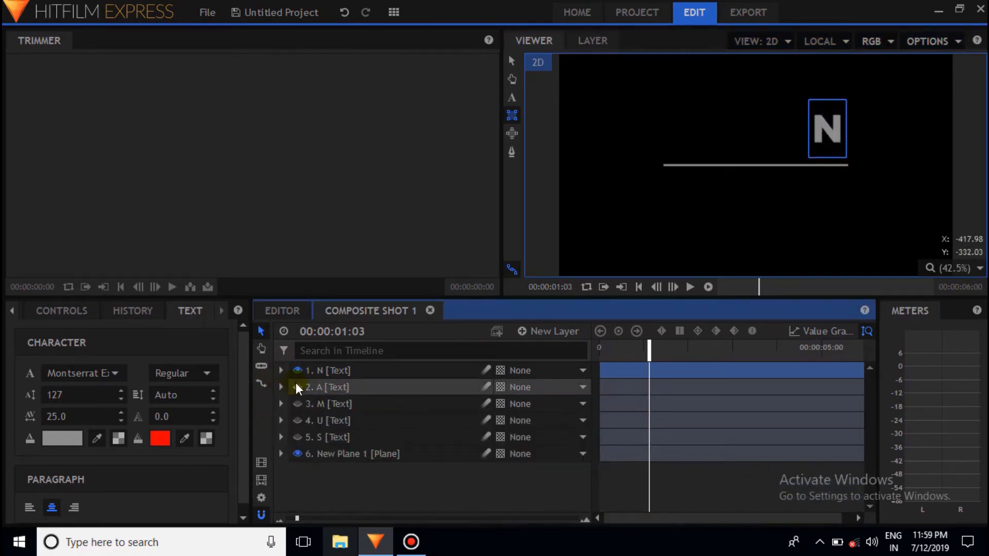
Step: Make the hidden A, M, U and S text layers visible again
left_click(296, 386)
left_click(299, 403)
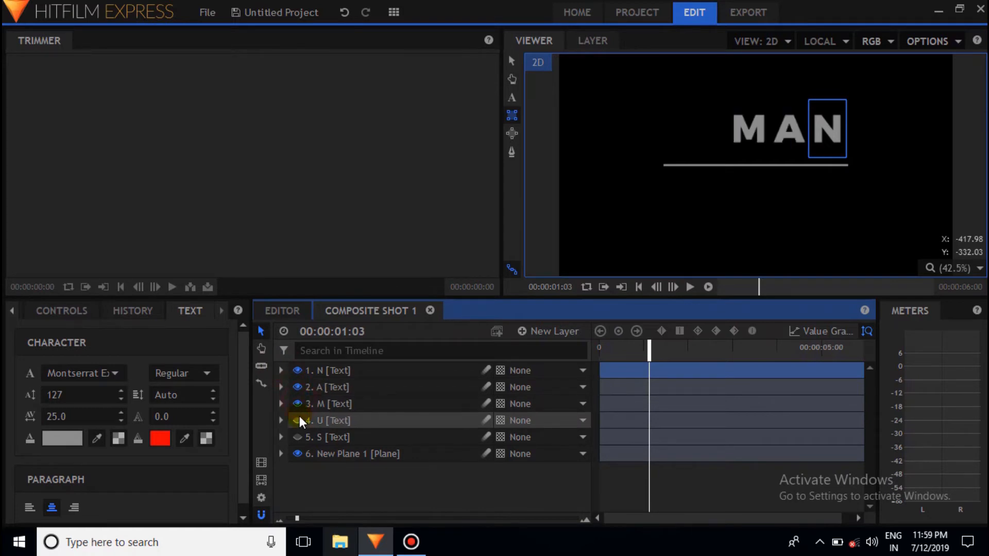
left_click(300, 422)
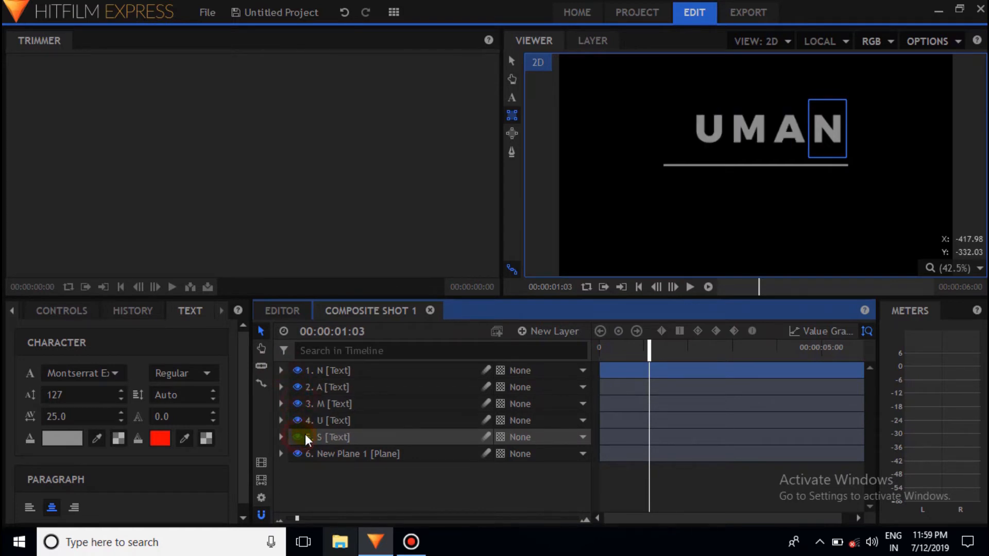
left_click(304, 435)
Step: Play the composite shot from 00:00:00:00 to check the masked letters dropping onto the line
mouse_move(607, 349)
left_mouse_down()
mouse_move(563, 346)
mouse_move(587, 345)
left_mouse_up()
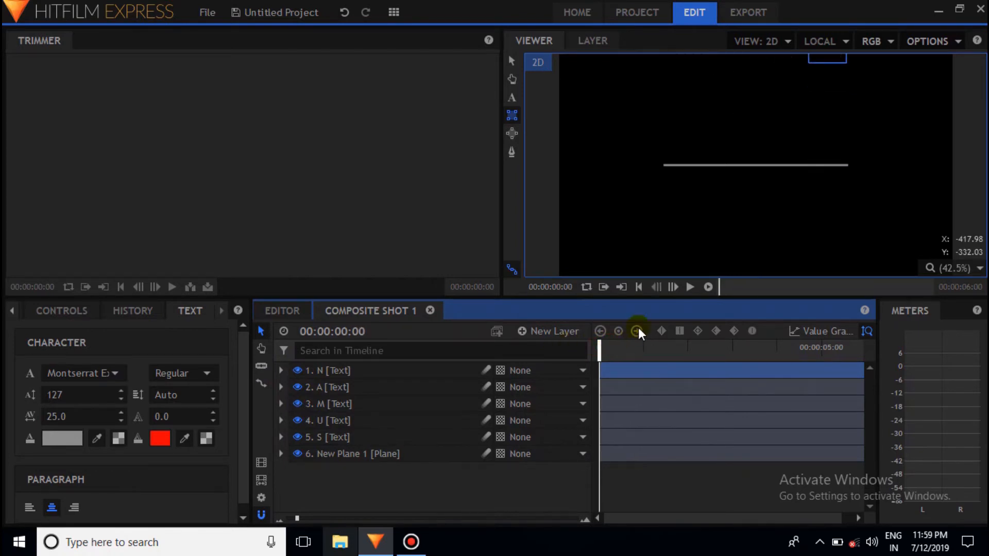
left_click(690, 287)
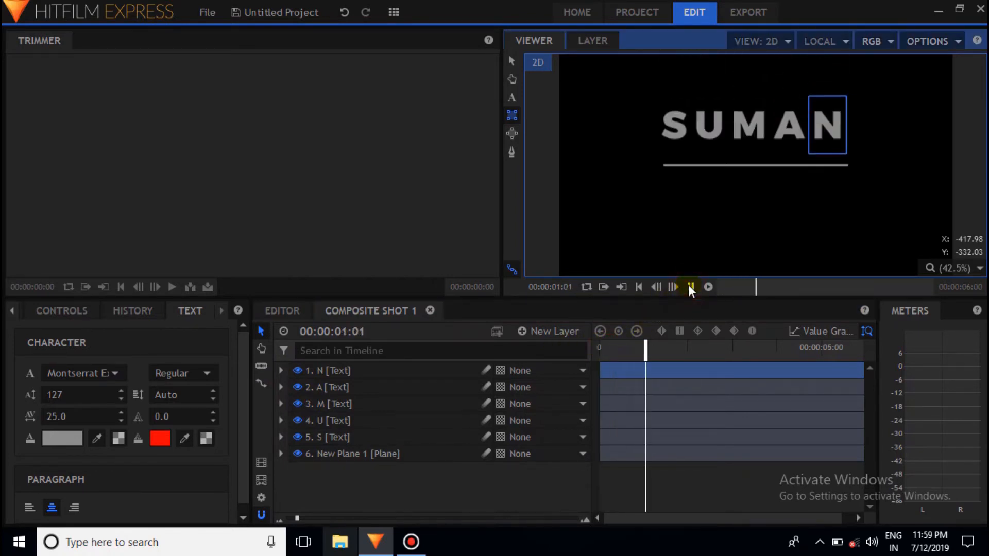
left_click(690, 287)
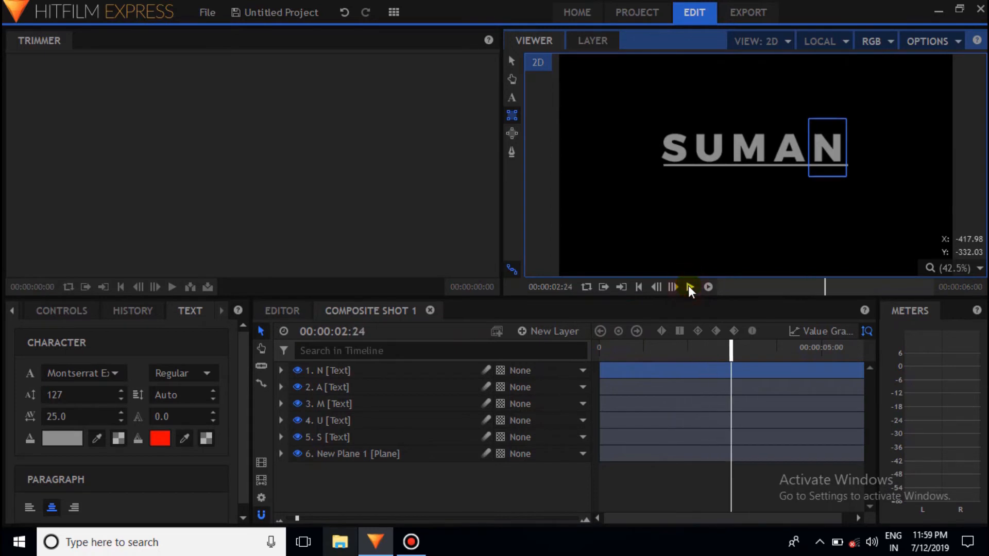
Step: Offset the letter layers in the timeline so U starts at 00:00:00:10 and M starts at 00:00:00:20
left_click(342, 517)
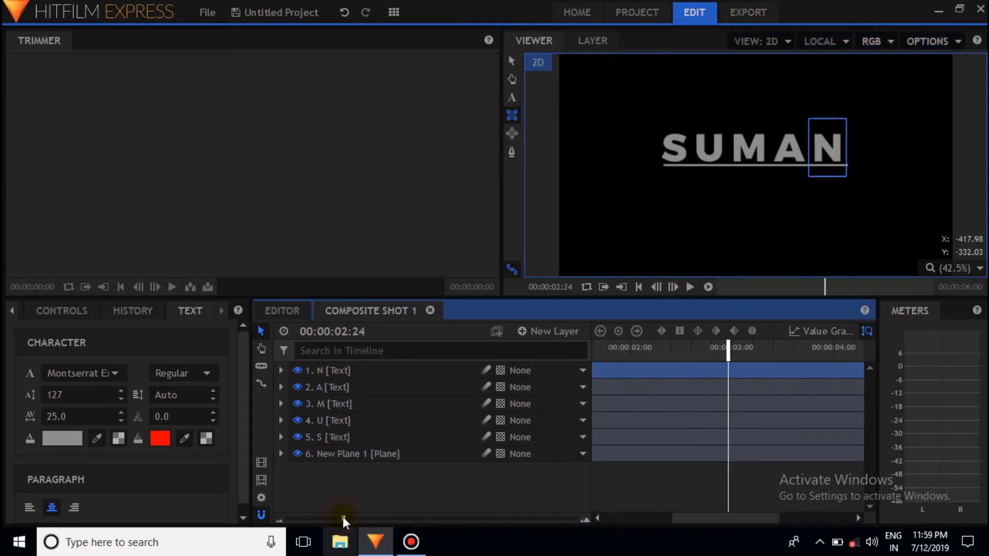
left_click(369, 518)
left_click(387, 518)
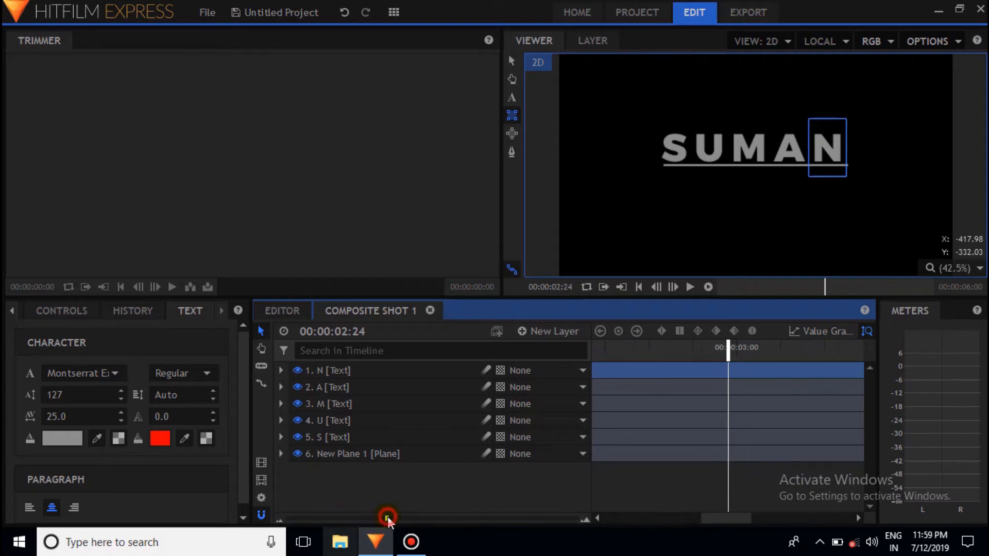
left_click(422, 514)
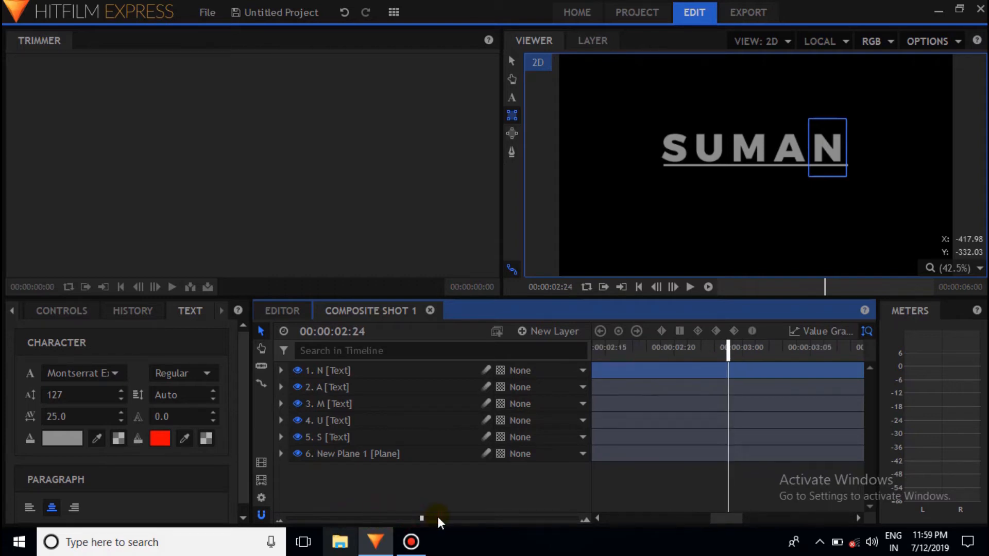
left_click(438, 518)
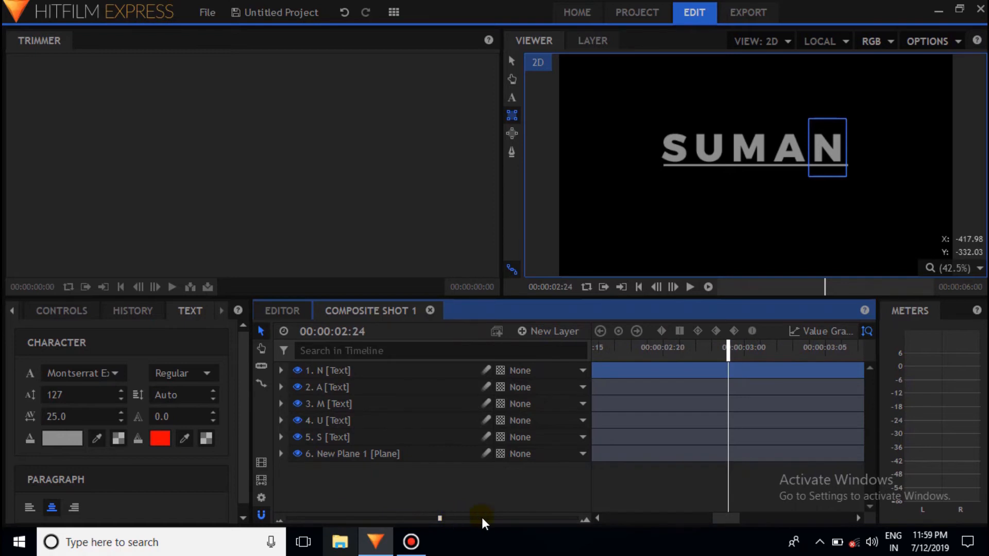
left_click_drag(725, 517, 613, 525)
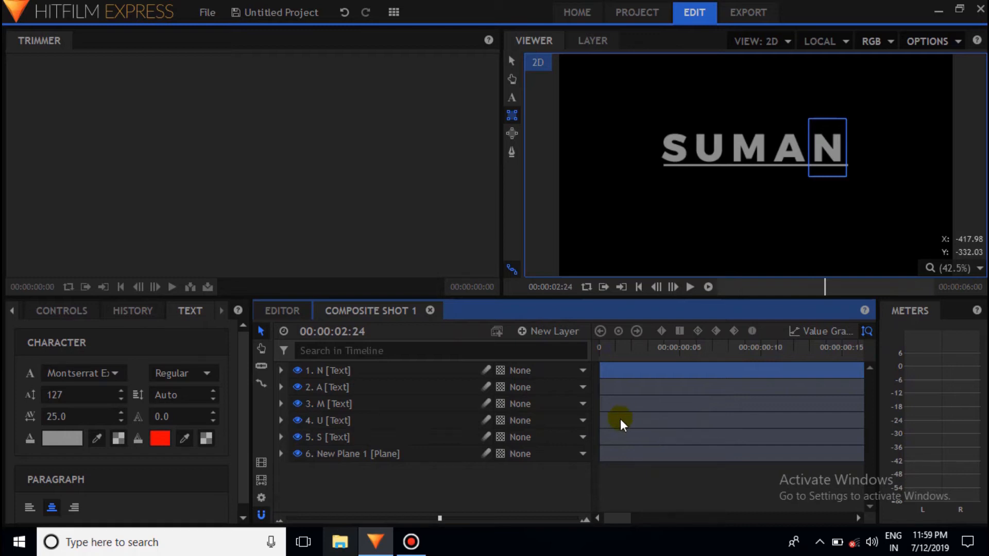
left_click_drag(617, 419, 775, 431)
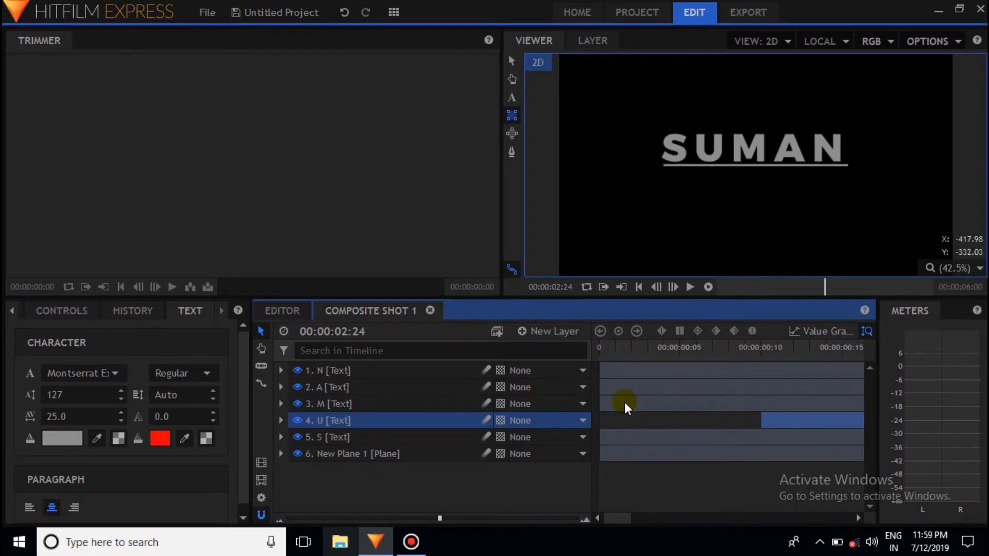
left_click_drag(625, 403, 824, 398)
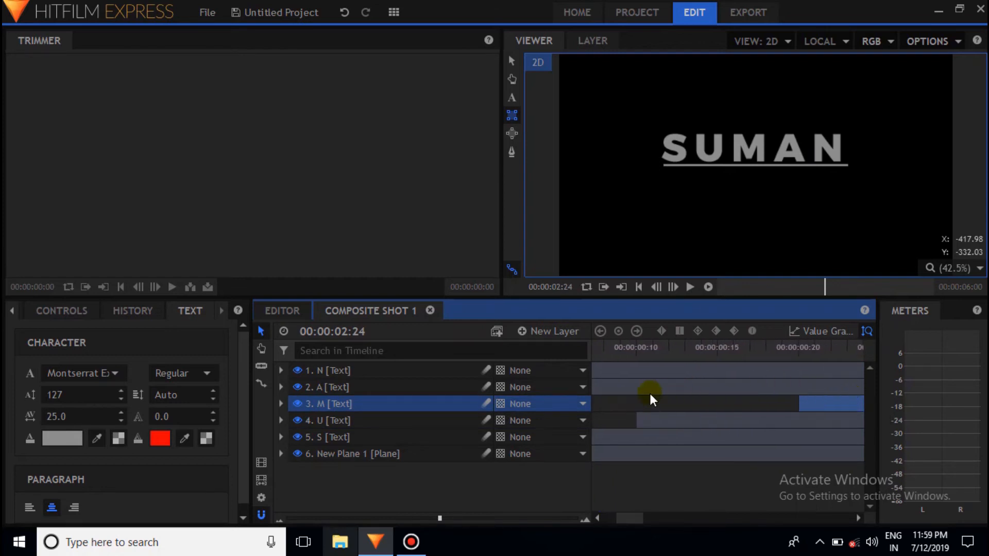
Step: Offset the A layer to start at 00:00:01:05 and the N layer to start at 00:00:01:15
left_click_drag(622, 387, 827, 398)
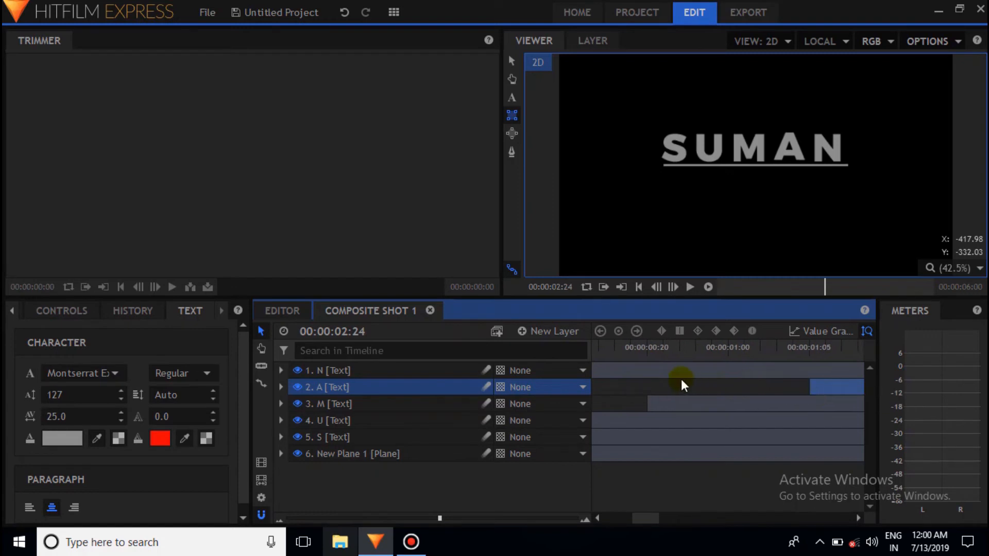
left_click_drag(631, 369, 844, 374)
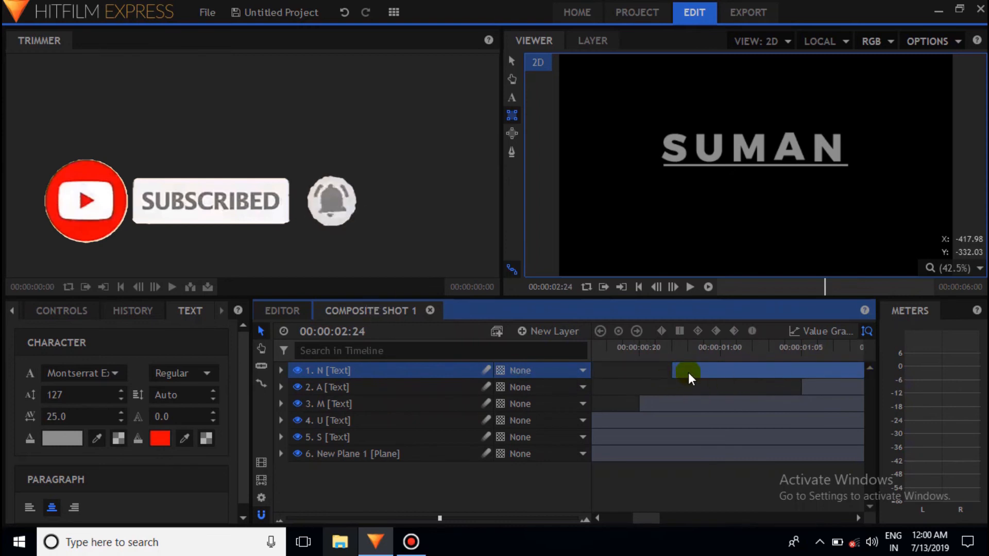
left_click_drag(690, 372, 836, 379)
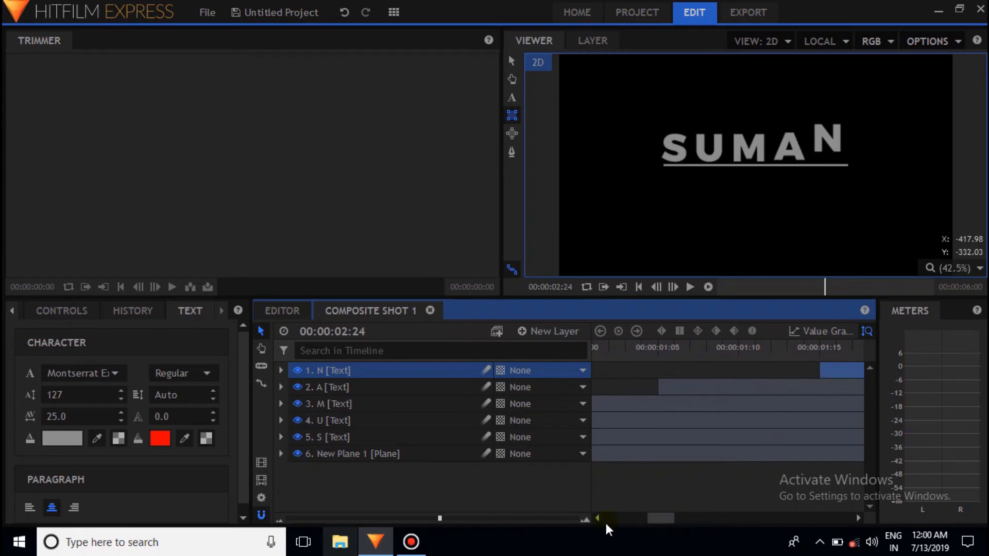
Step: Show the whole timeline and play it from the start to check the staggered letter drops
left_click(295, 517)
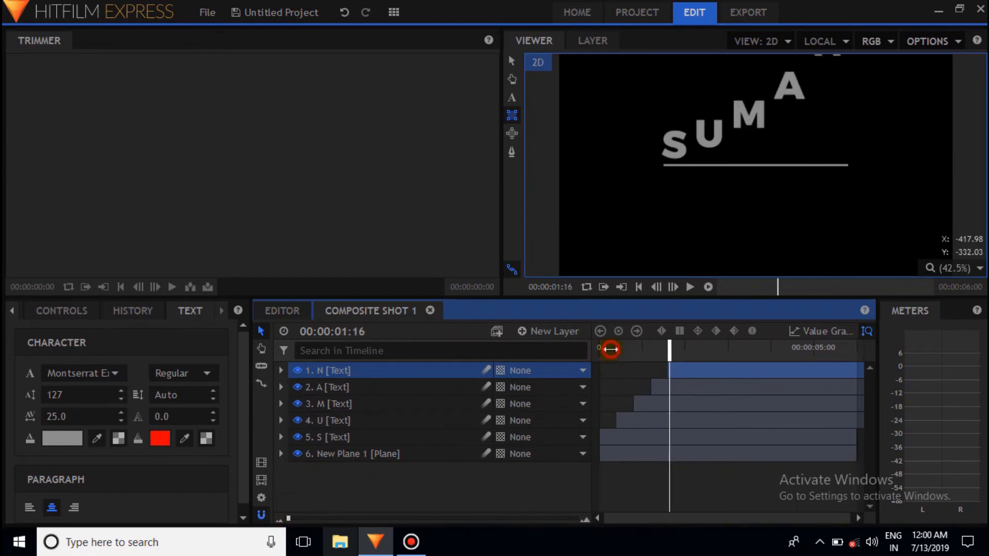
left_click_drag(611, 352, 598, 352)
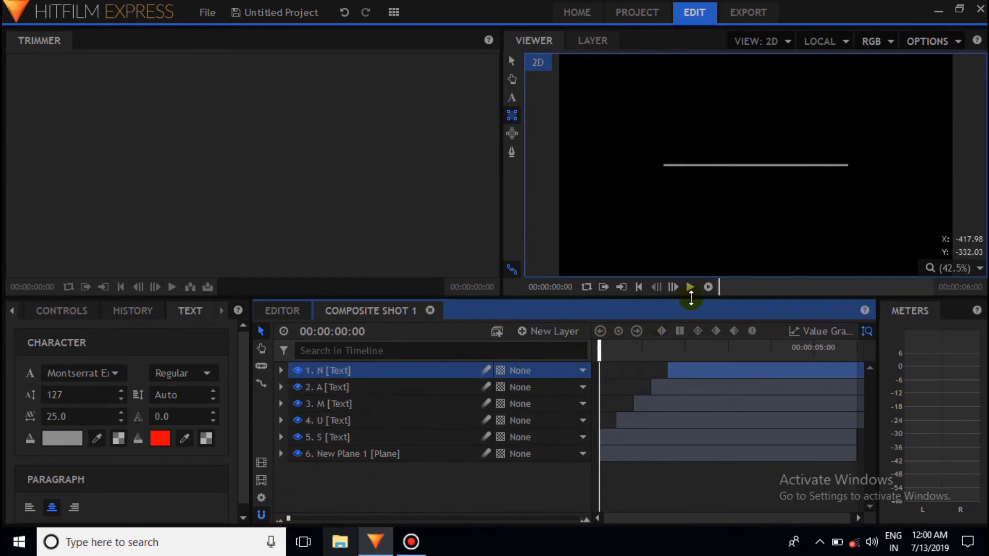
left_click(689, 287)
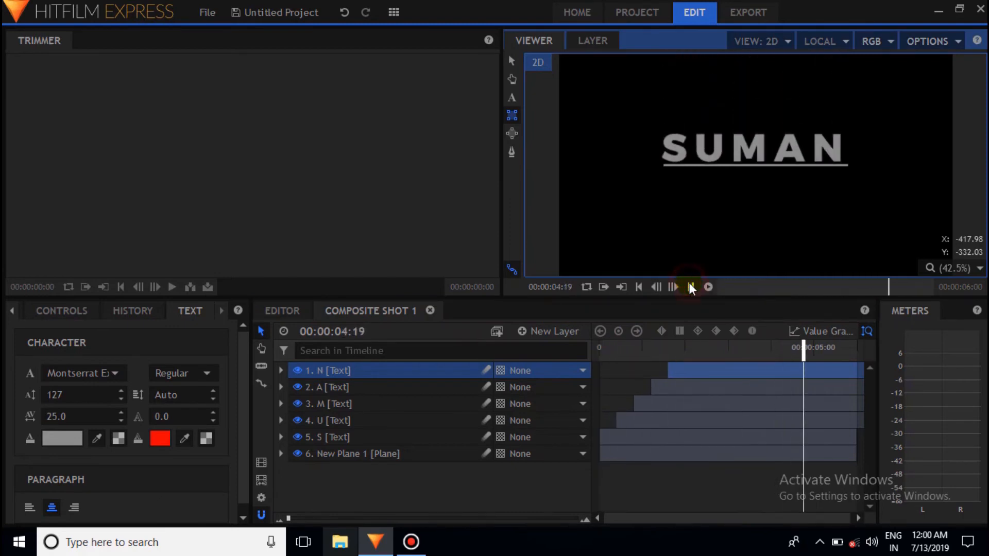
left_click(689, 286)
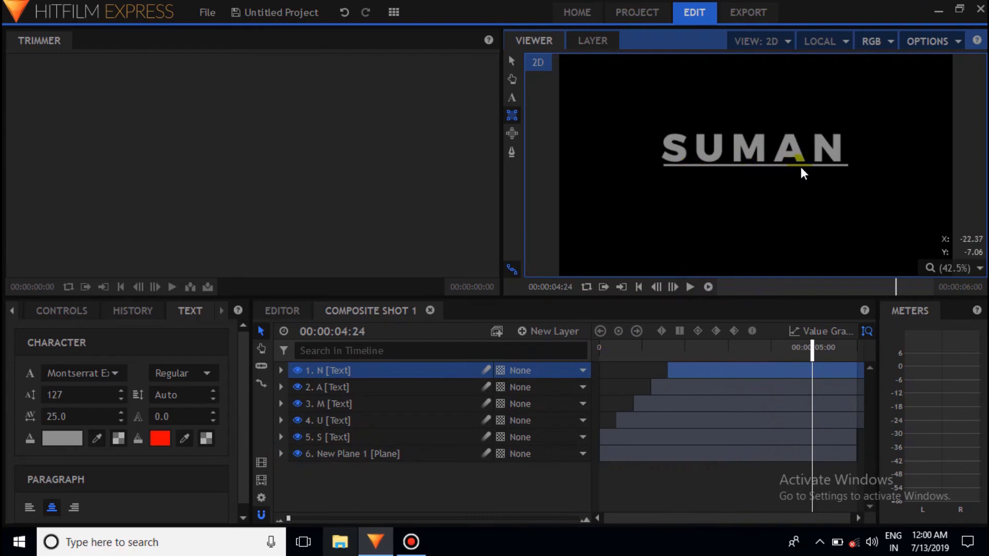
Step: At 00:00:00:00, enable Scale keyframing on the New Plane 1 line layer and set its scale to 0%
left_click(280, 453)
scroll(392, 500, "down", 1)
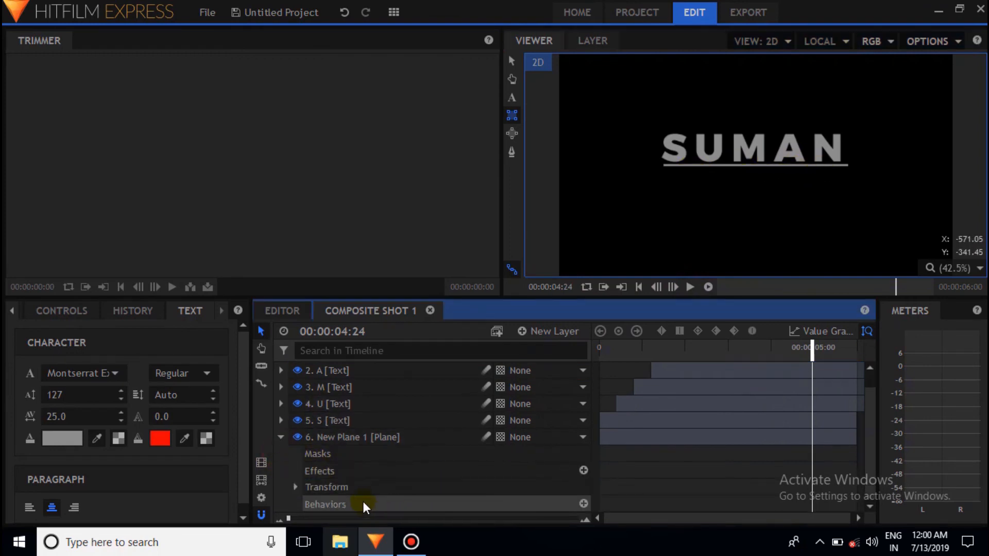
left_click(295, 486)
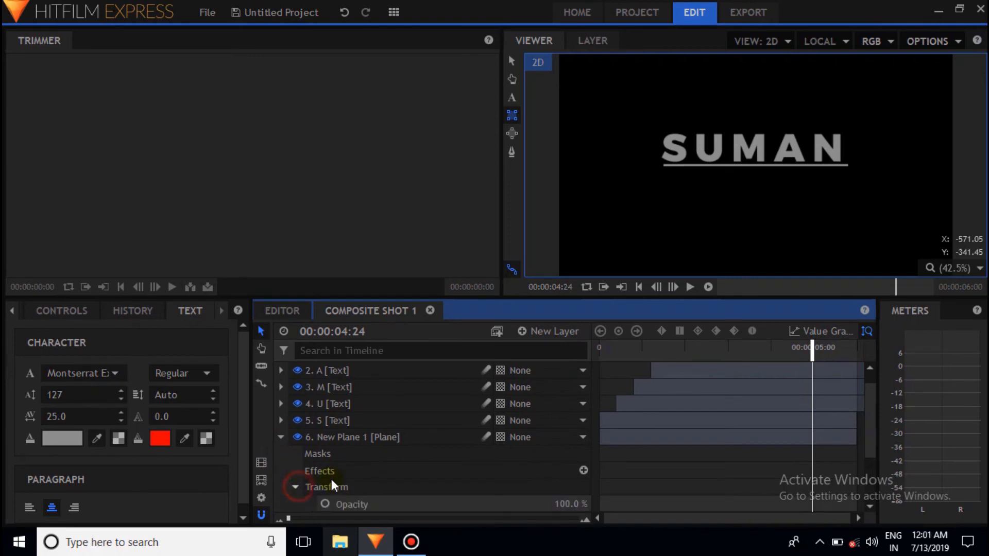
scroll(350, 479, "down", 5)
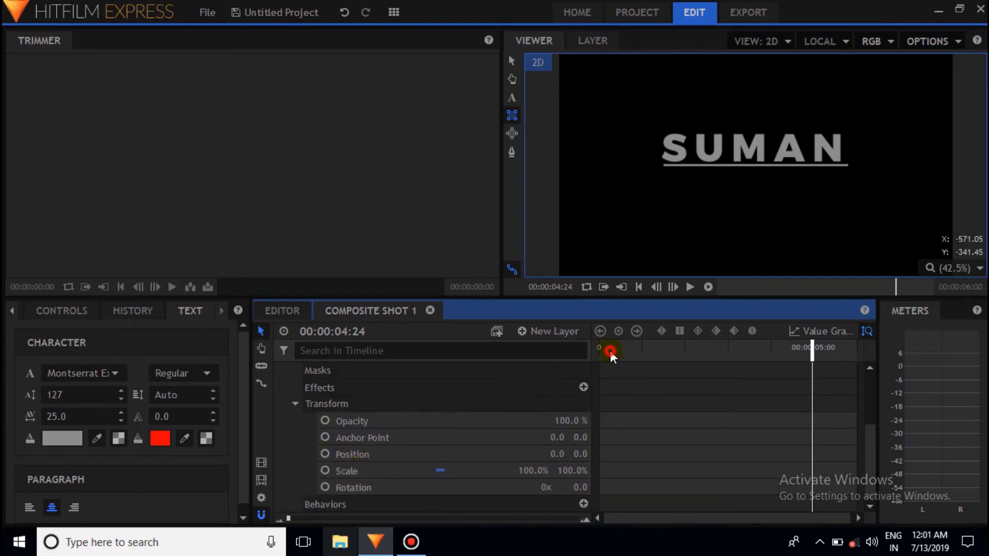
left_click_drag(612, 349, 532, 360)
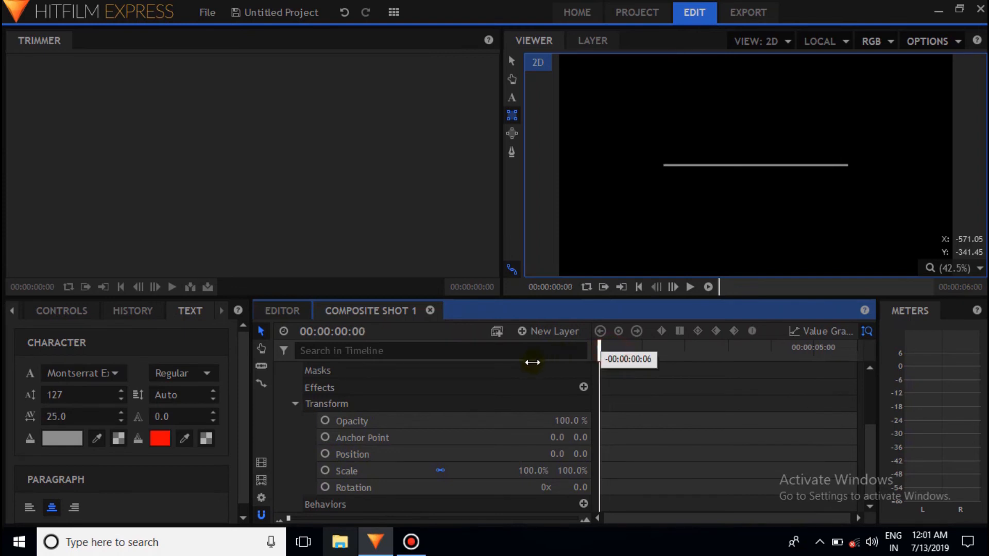
left_click(325, 471)
left_click_drag(555, 473, 504, 473)
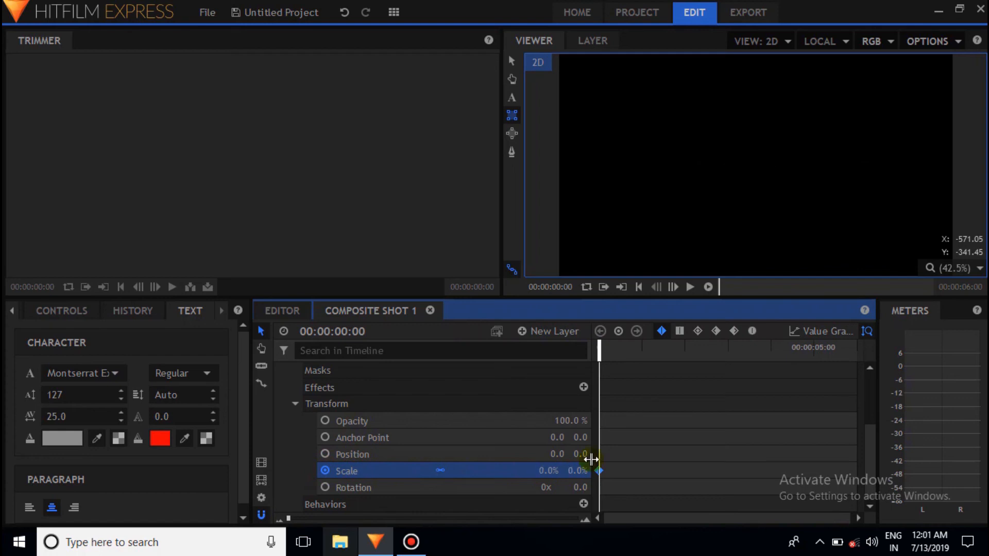
Step: At 00:00:01:01, set the New Plane 1 line layer's scale to 98% as a second keyframe
left_click(644, 347)
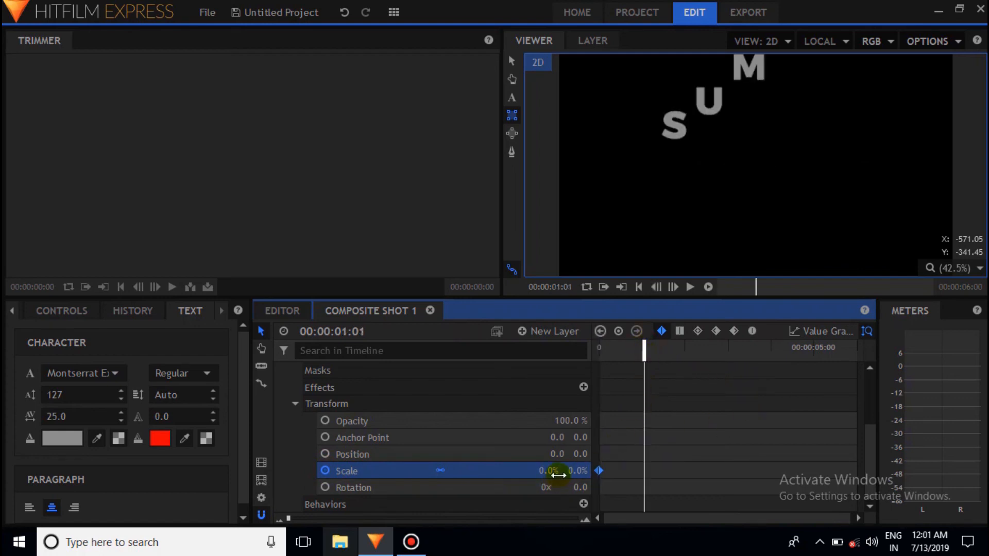
left_click(570, 470)
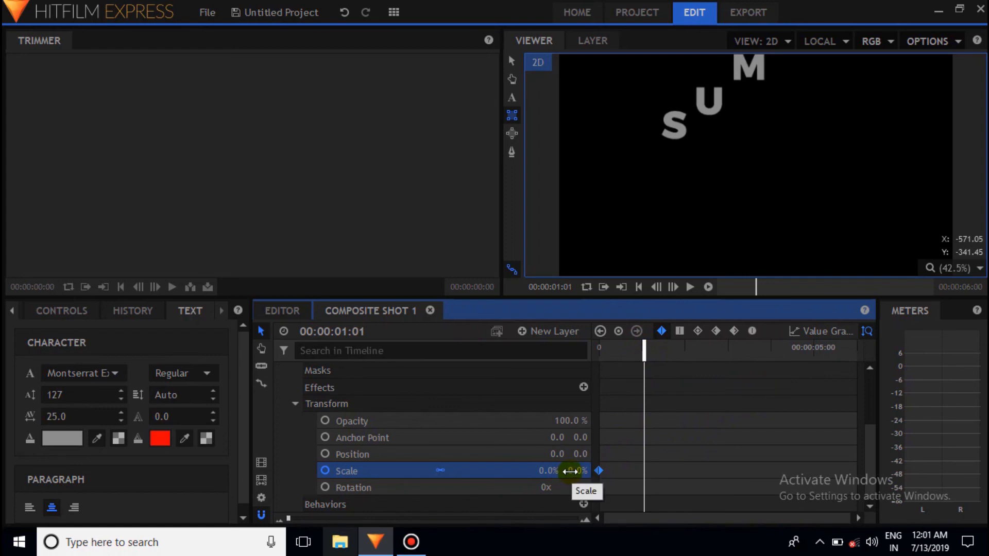
type("19")
key("Return")
left_click_drag(575, 471, 614, 471)
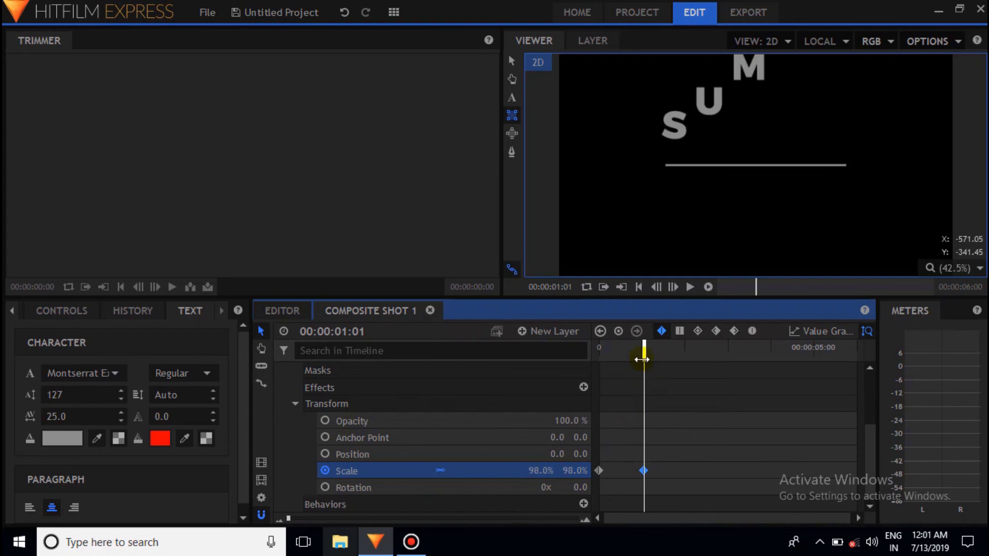
Step: Play the animation from 00:00:00:00 to check the growing line with the letters, collapse the New Plane 1 properties, and replay from the start
left_click_drag(643, 353, 599, 353)
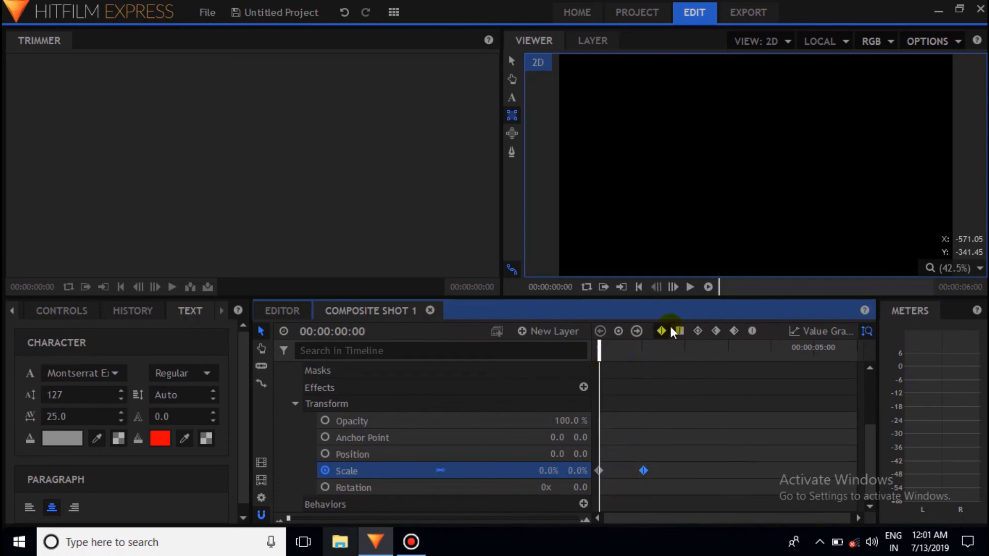
left_click(690, 287)
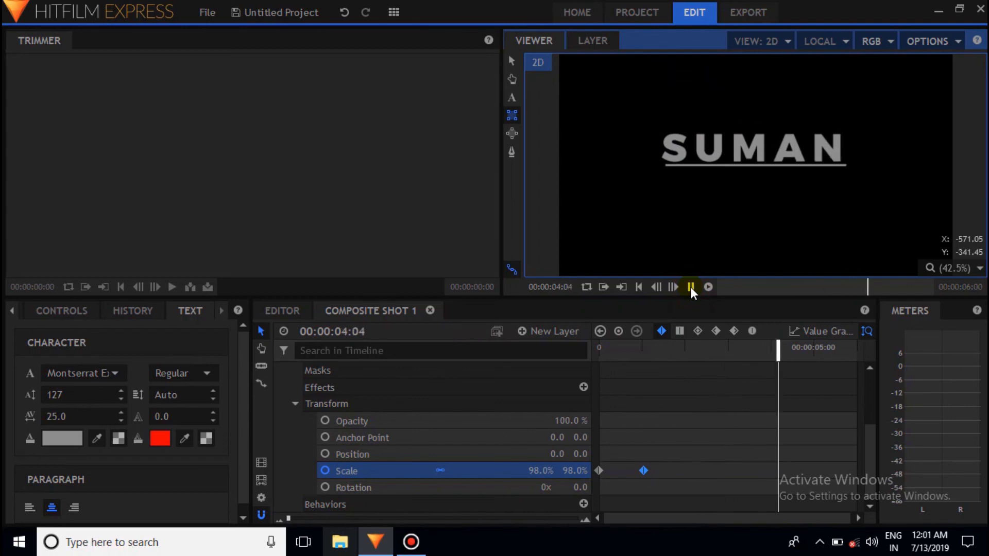
left_click(690, 287)
left_click(281, 437)
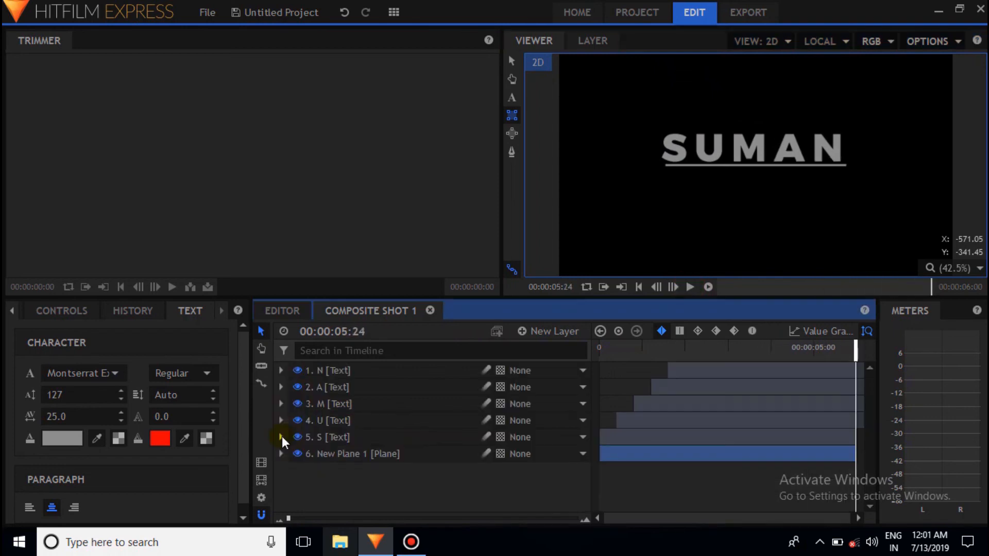
left_click(613, 347)
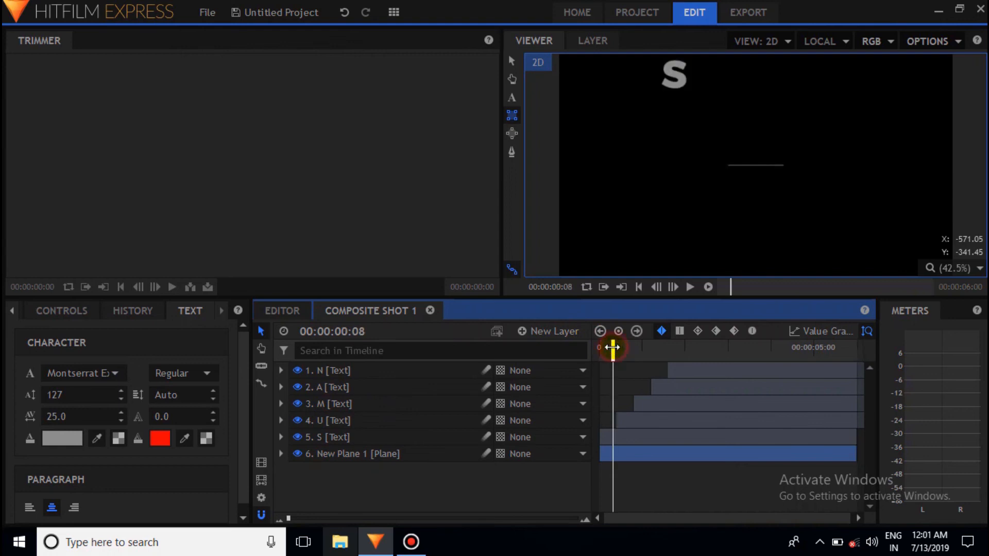
left_click_drag(613, 347, 598, 348)
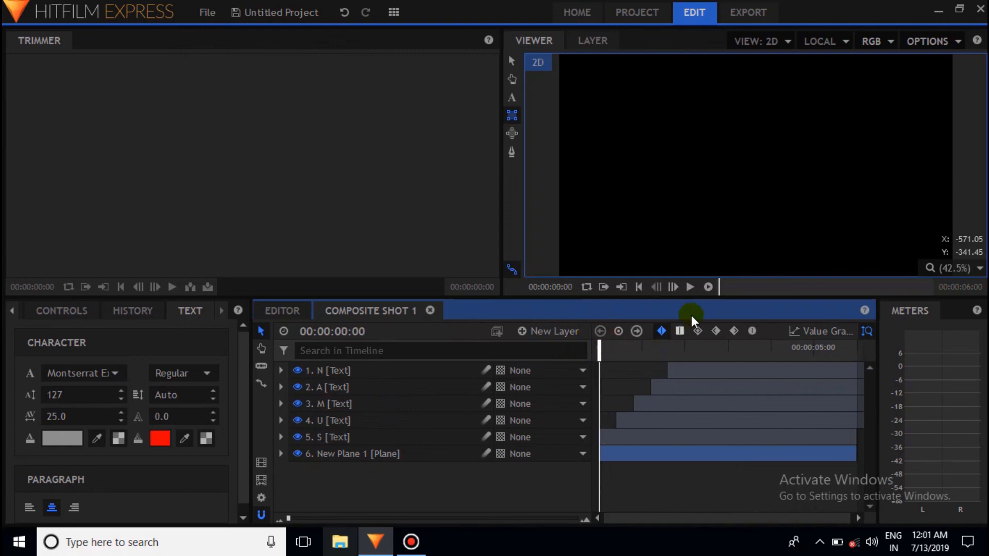
left_click(690, 287)
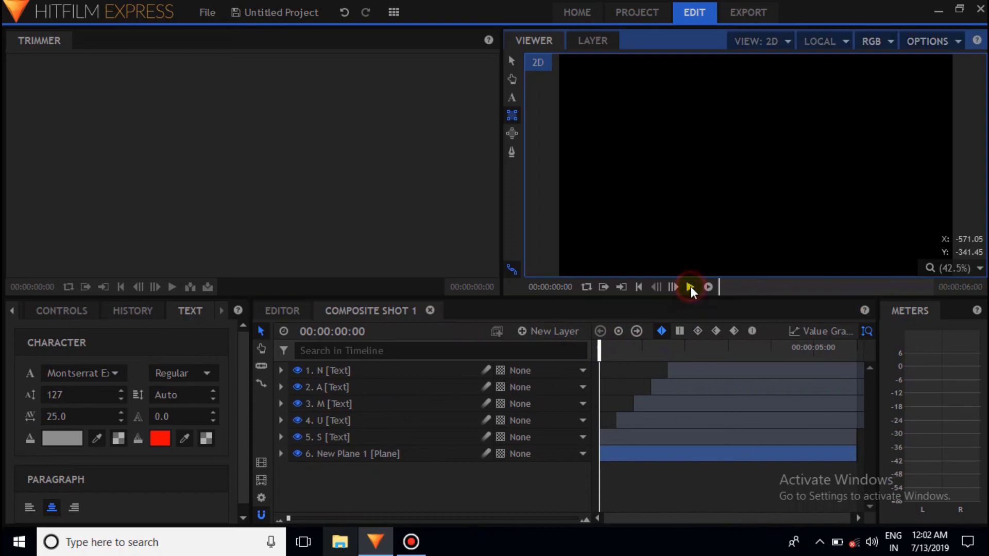